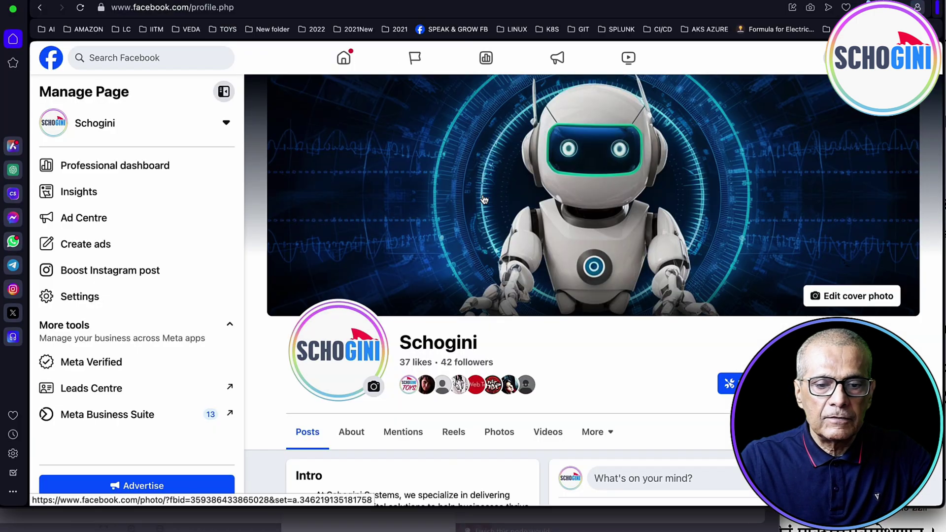
scroll(484, 192, "down", 1)
scroll(482, 200, "down", 4)
scroll(482, 199, "down", 1)
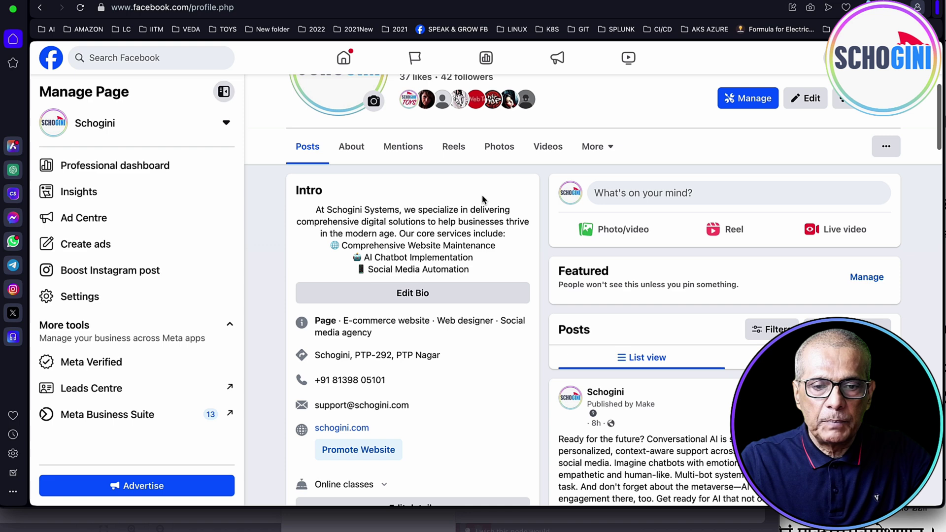
scroll(482, 200, "up", 2)
scroll(483, 200, "down", 2)
scroll(483, 200, "down", 1)
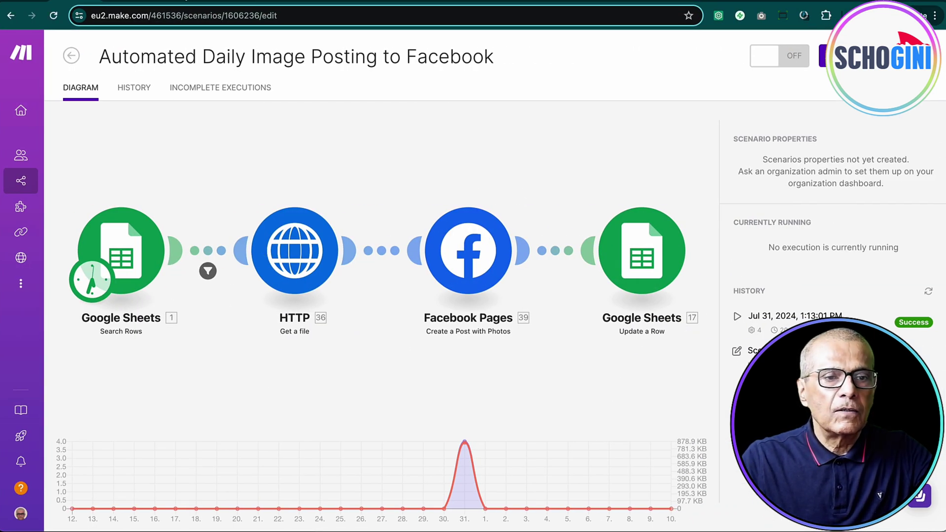
Fill the FB_POSTED column (K) of TUTORIAL1 yellow, then point out row 3's empty entry.
left_click(192, 3)
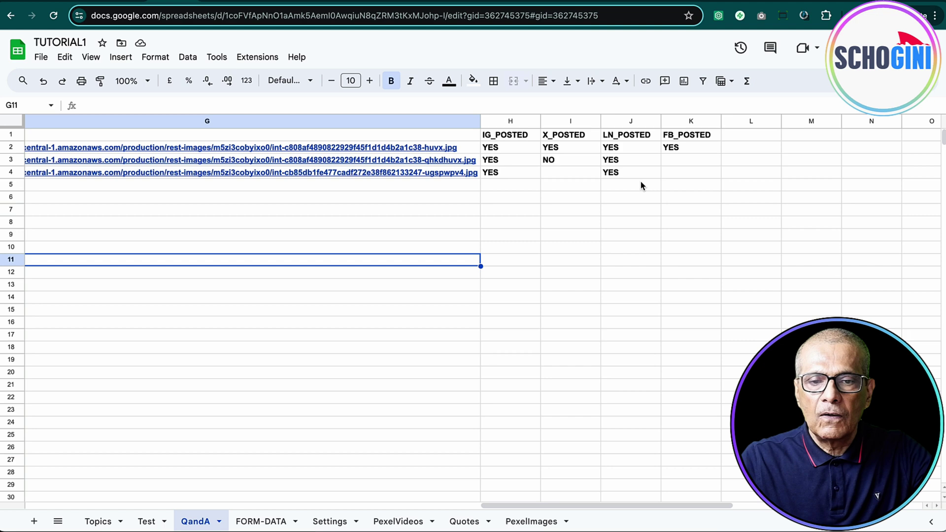
left_click(686, 121)
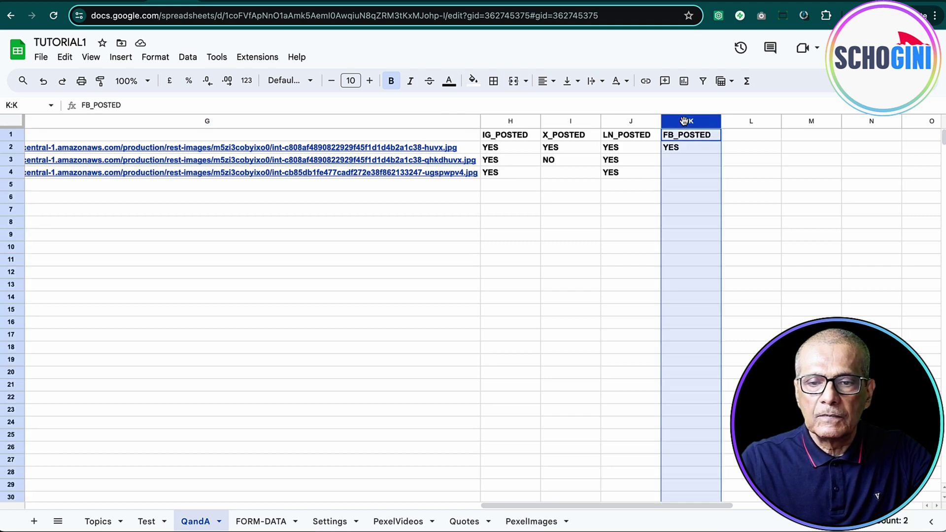
left_click(474, 81)
left_click(516, 135)
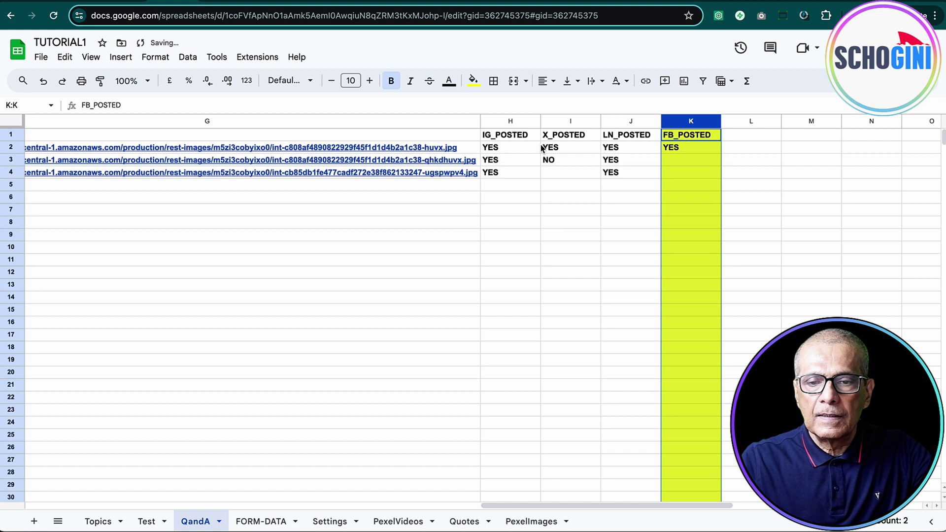
left_click(648, 277)
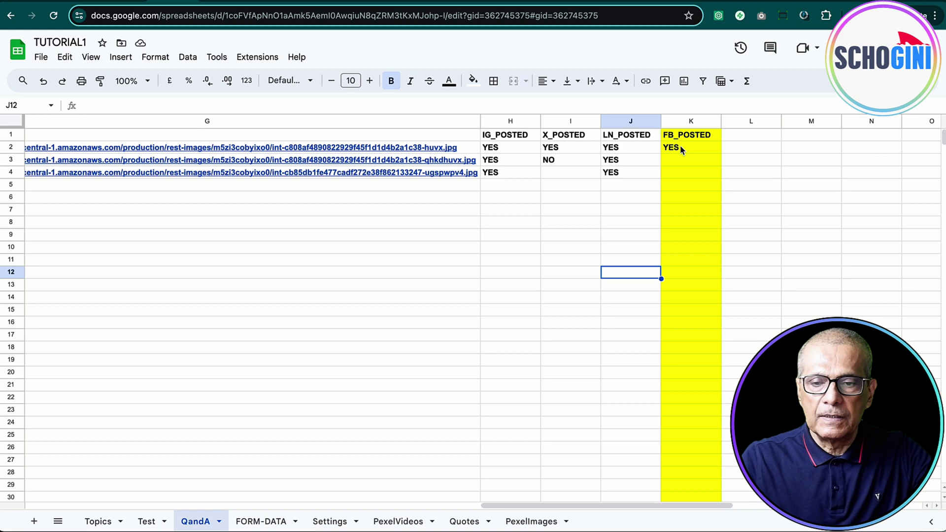
left_click(679, 164)
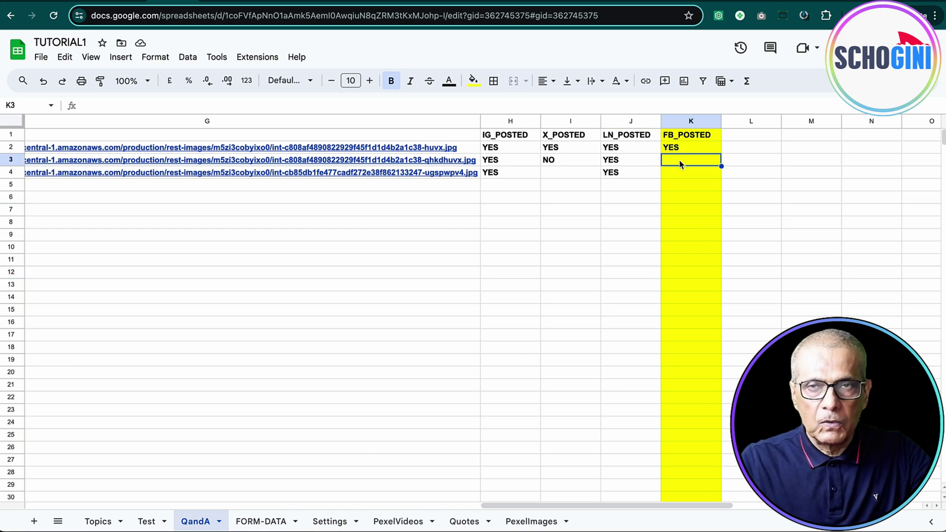
left_click(441, 224)
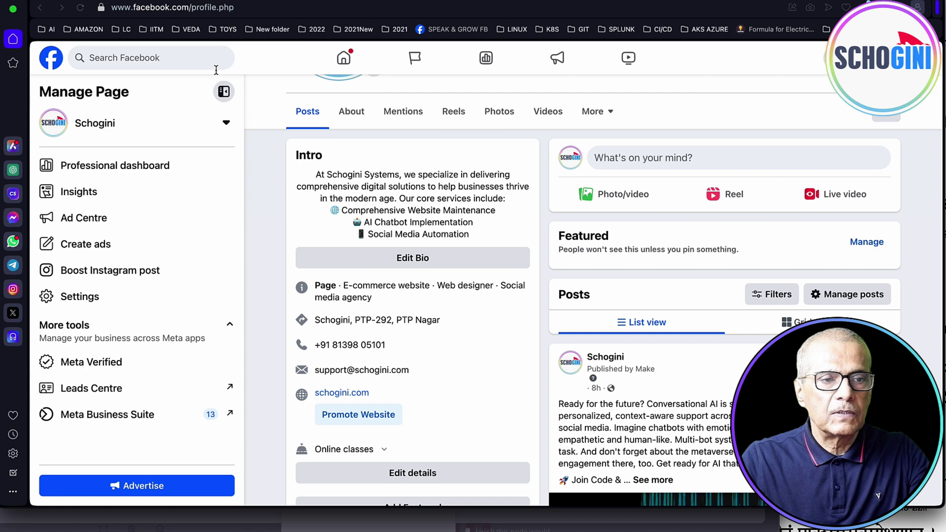
Reload the Schogini Facebook page to show the new 'How can I stay motivated?' post.
left_click(82, 10)
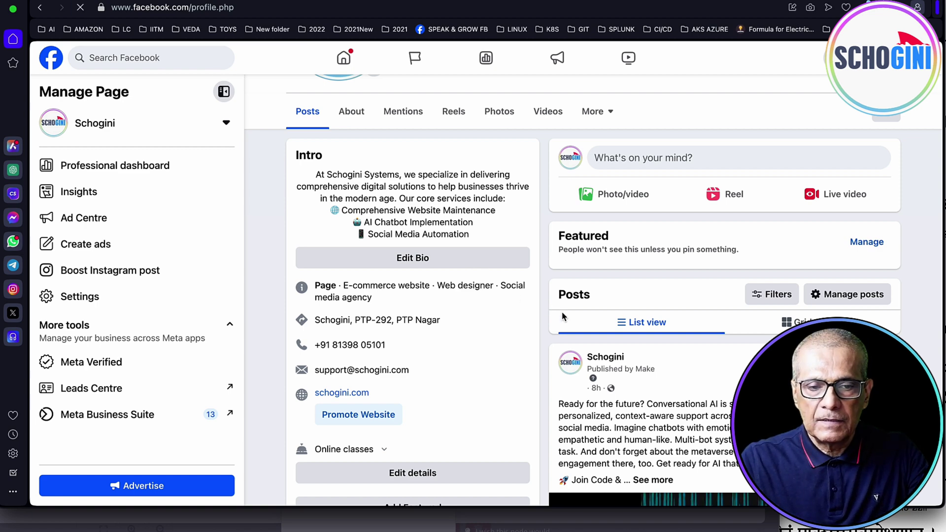
scroll(616, 363, "down", 3)
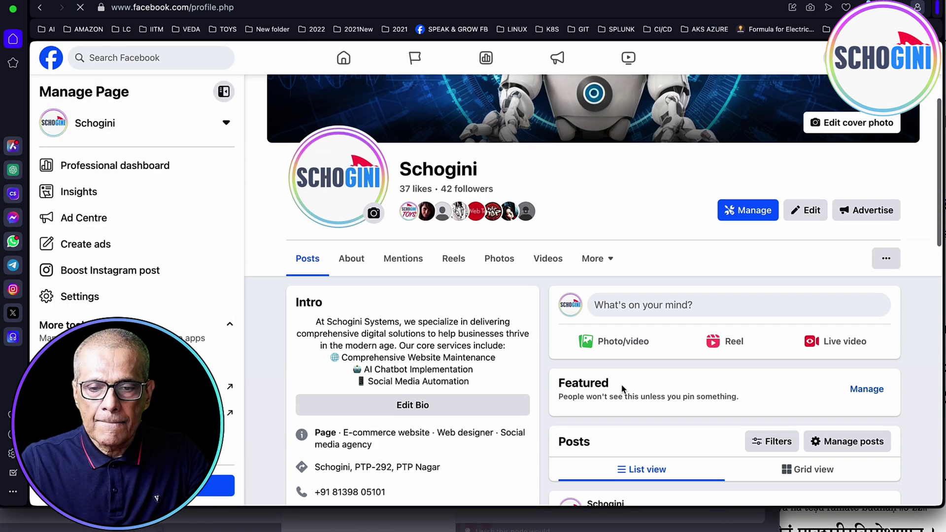
scroll(623, 387, "down", 2)
scroll(624, 386, "down", 3)
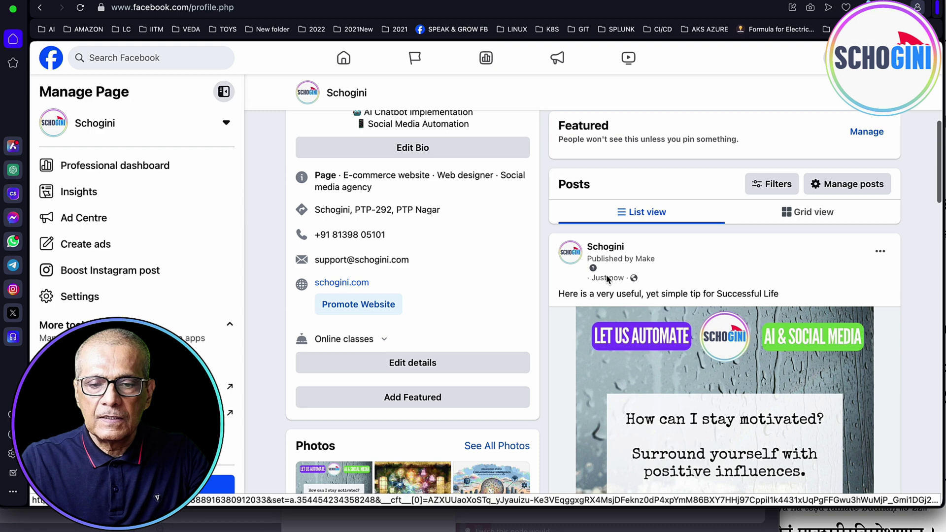
scroll(622, 325, "down", 2)
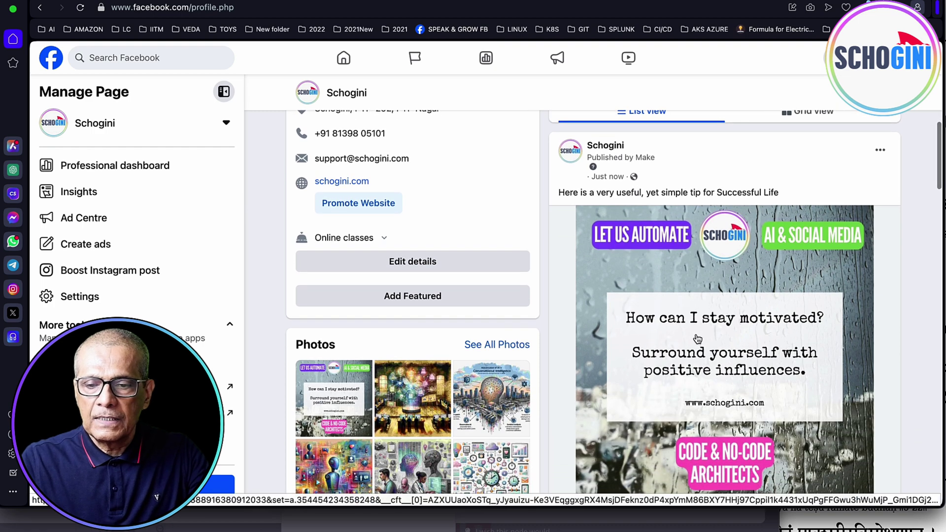
scroll(732, 392, "down", 1)
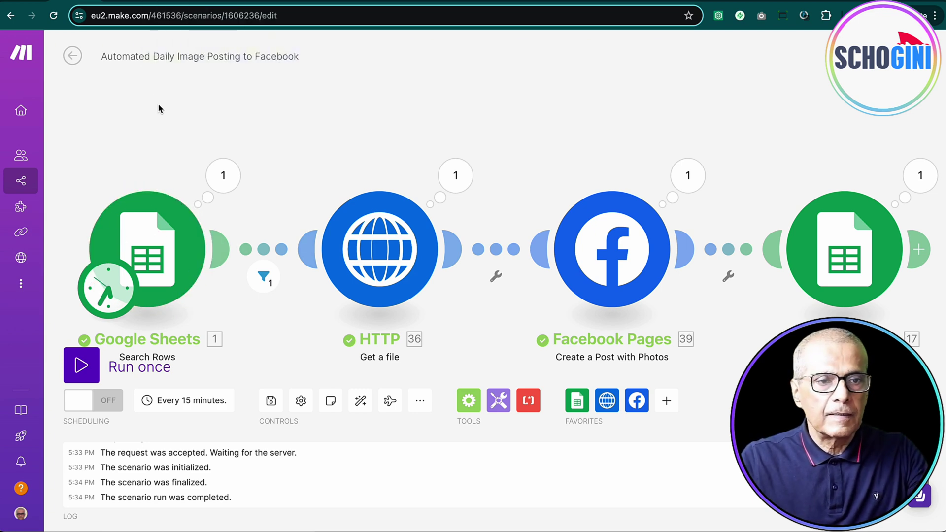
Switch to the QandA sheet to check that K3 under FB_POSTED reads YES.
key("ctrl+Tab")
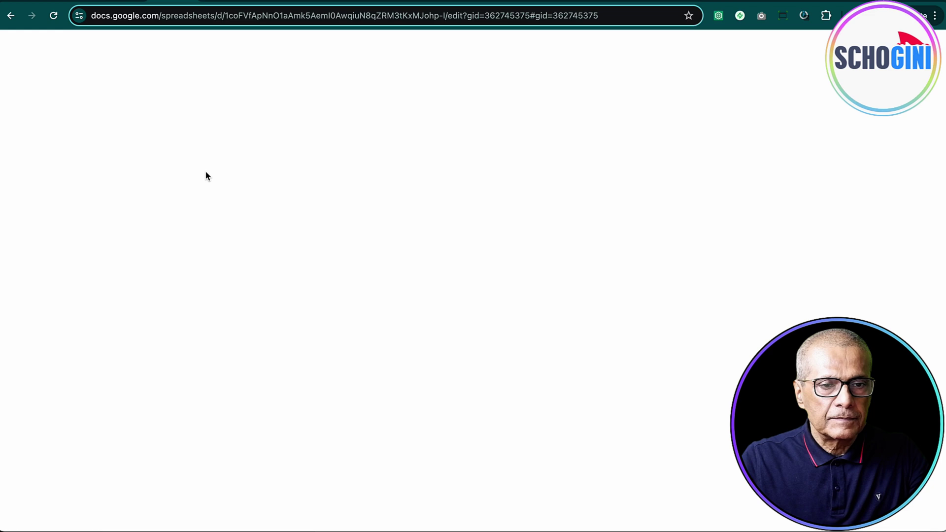
scroll(255, 214, "left", 5)
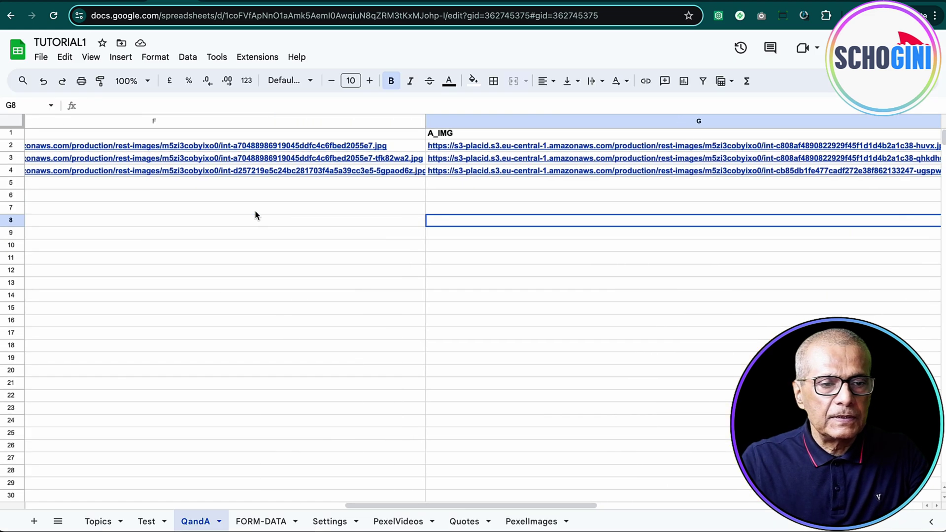
scroll(255, 215, "left", 5)
scroll(255, 214, "left", 3)
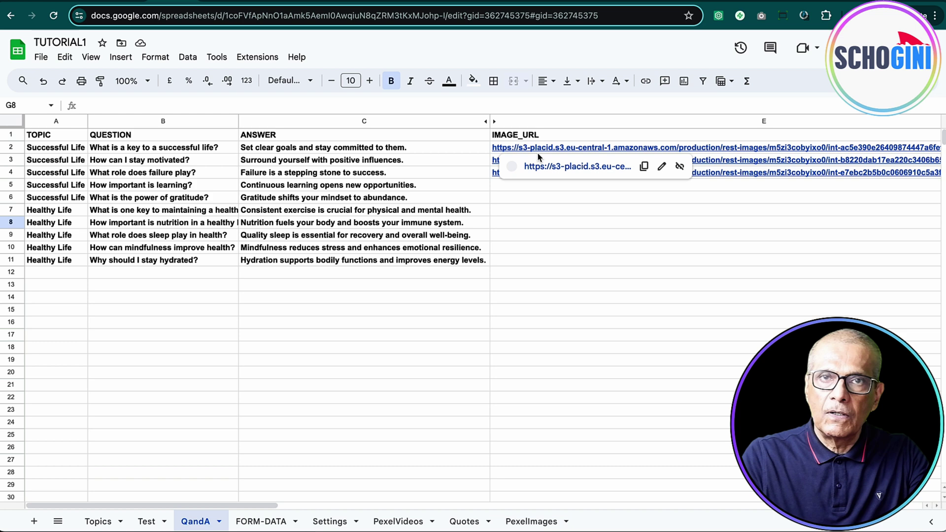
mouse_move(562, 148)
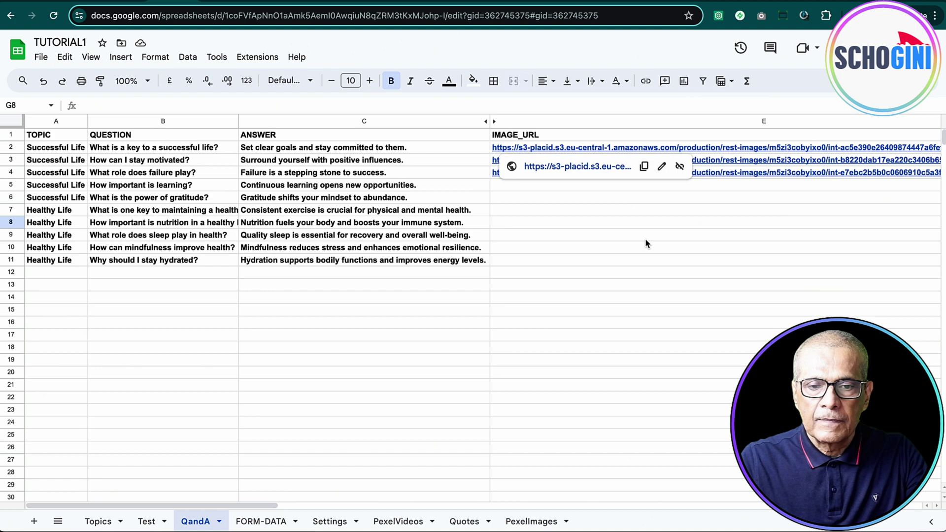
scroll(641, 253, "right", 3)
scroll(641, 254, "right", 3)
scroll(641, 254, "right", 3)
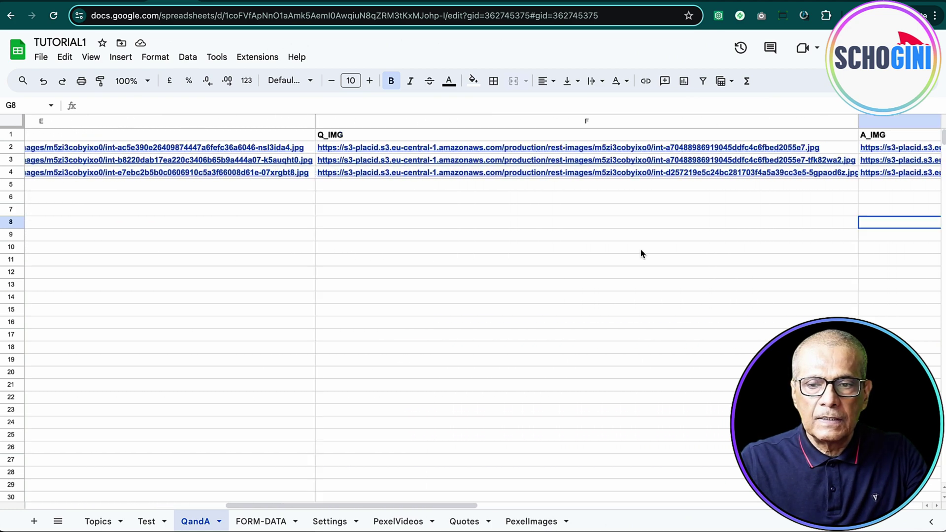
scroll(641, 253, "right", 3)
scroll(641, 253, "left", 3)
scroll(640, 254, "left", 3)
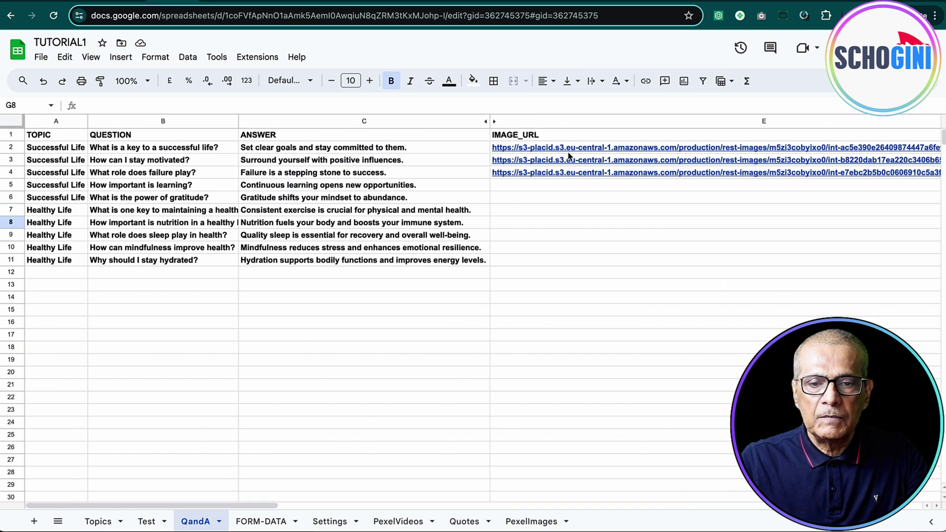
scroll(652, 178, "right", 3)
scroll(652, 178, "right", 3)
scroll(653, 178, "right", 3)
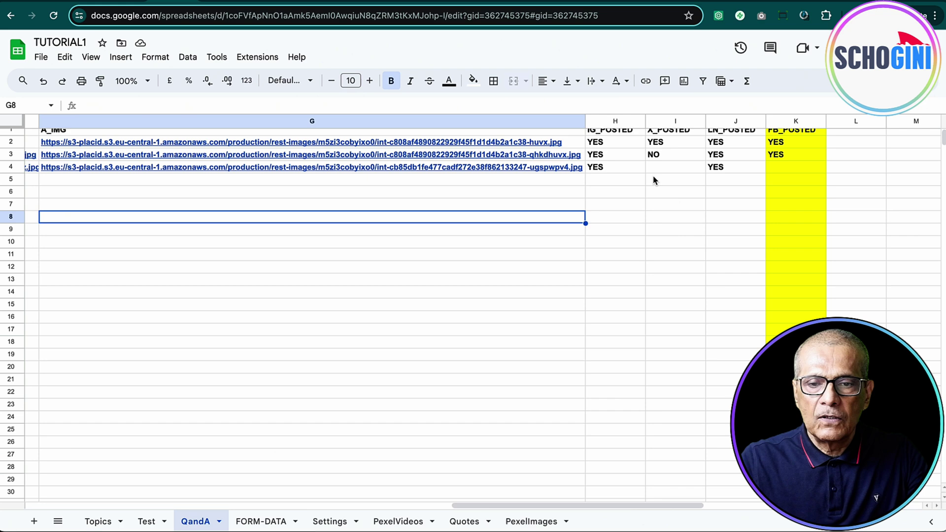
scroll(656, 191, "right", 3)
scroll(657, 193, "left", 1)
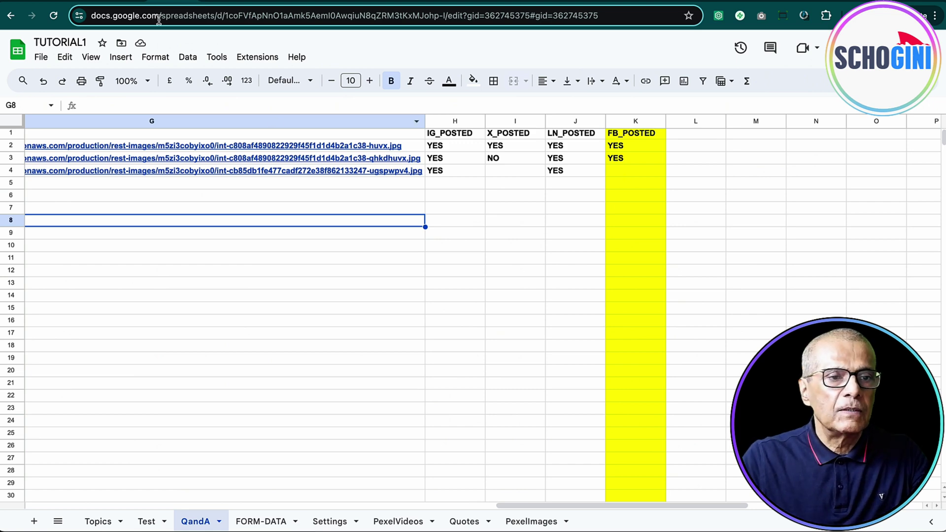
Return to the finished four-module scenario in the Make.com browser tab.
left_click(118, 1)
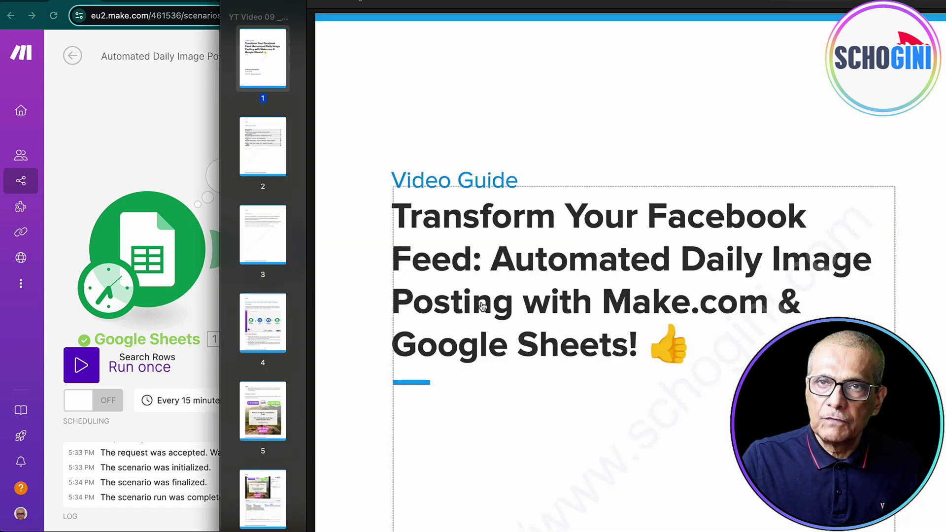
scroll(481, 306, "up", 1)
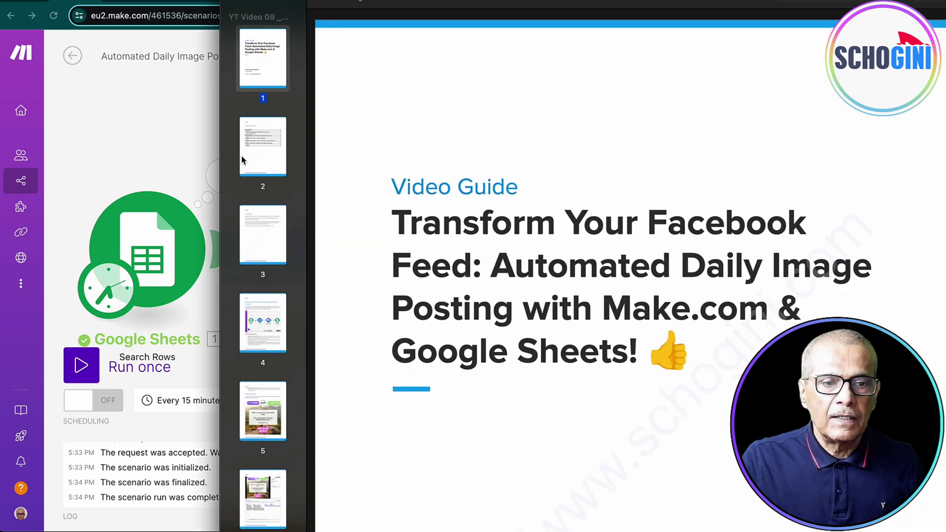
Jump to the PDF guide's table of contents, close the guide, and review the Search Rows settings.
left_click(273, 161)
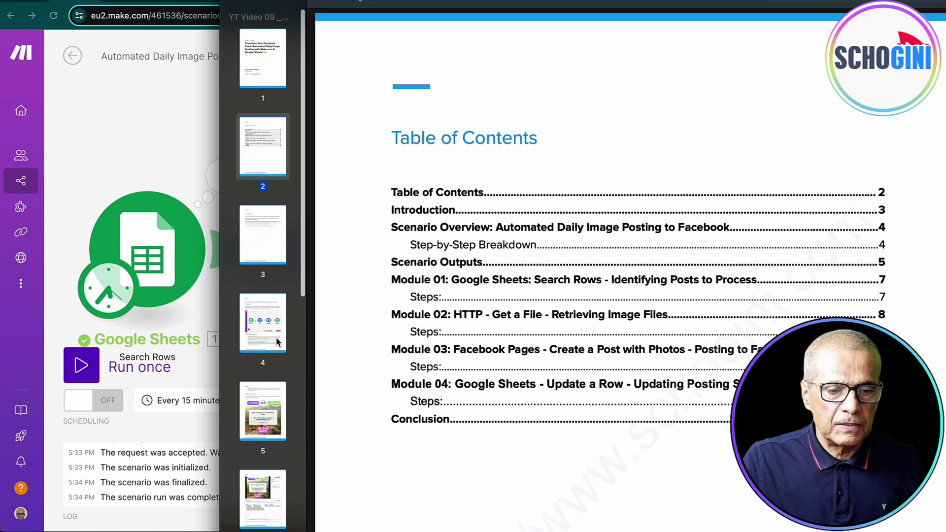
scroll(278, 342, "down", 5)
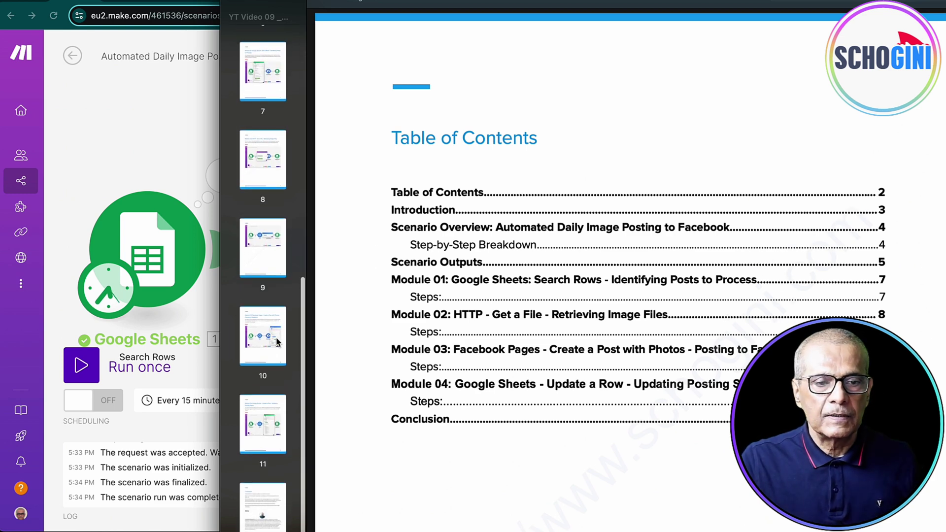
scroll(276, 340, "up", 3)
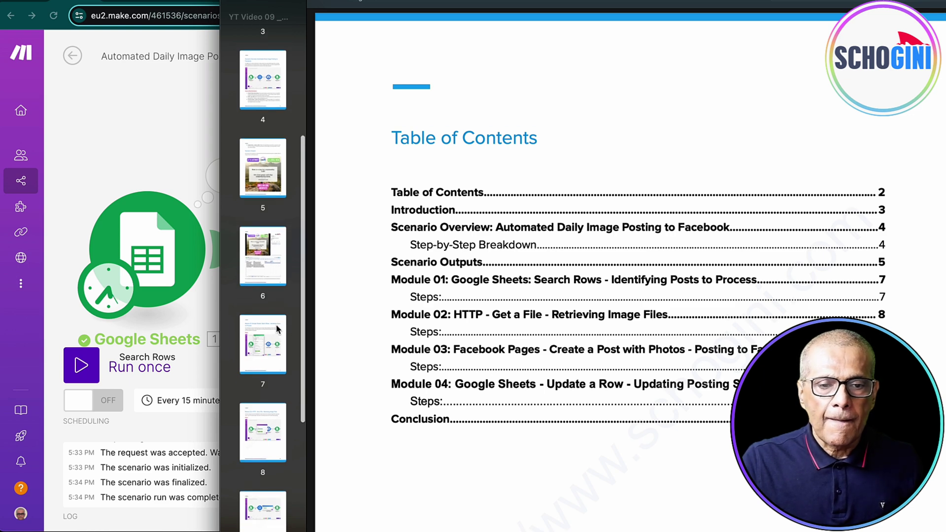
scroll(276, 325, "up", 2)
scroll(370, 289, "up", 5)
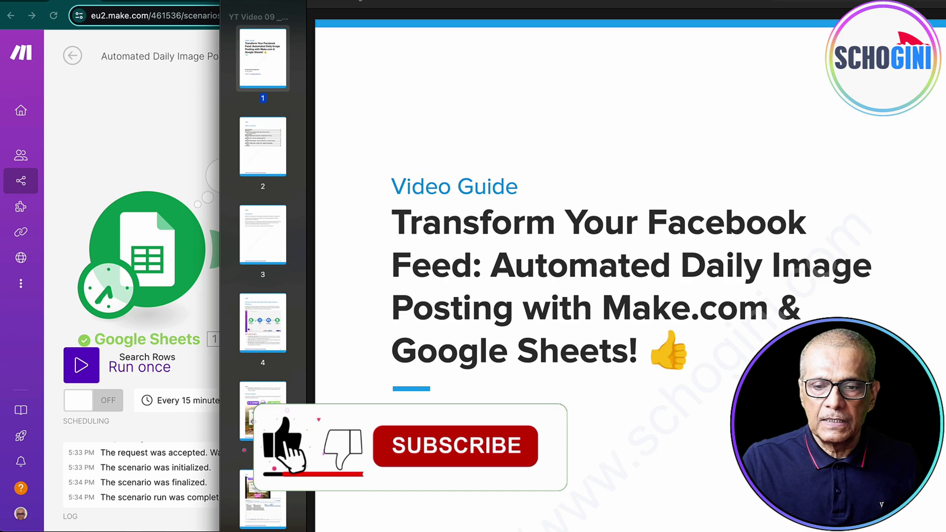
scroll(464, 400, "down", 2)
scroll(463, 400, "down", 3)
scroll(555, 518, "down", 3)
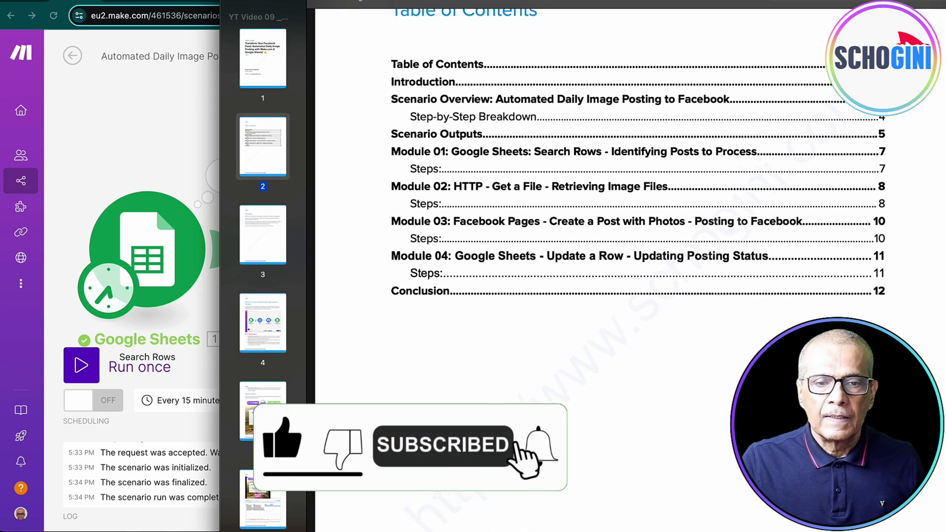
scroll(555, 517, "down", 3)
scroll(555, 518, "down", 3)
scroll(555, 518, "down", 3)
scroll(357, 441, "down", 5)
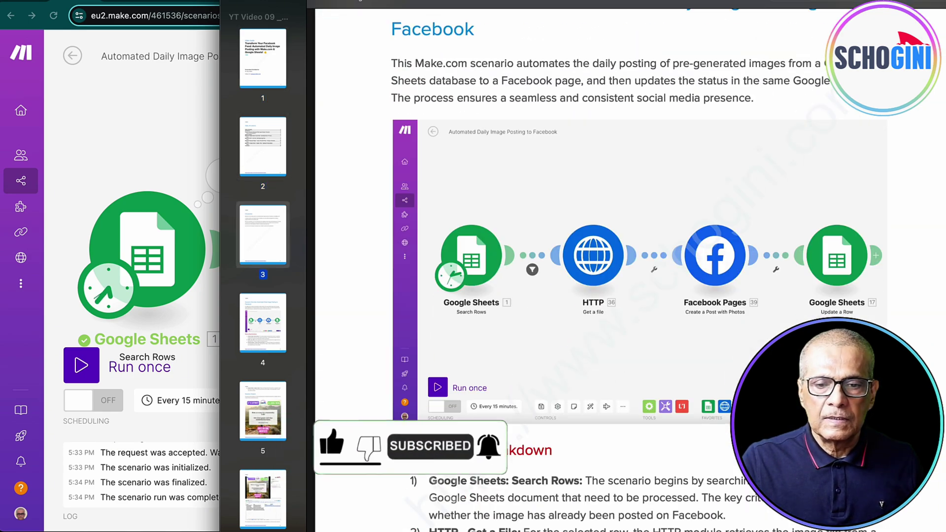
scroll(356, 442, "down", 5)
scroll(357, 441, "down", 3)
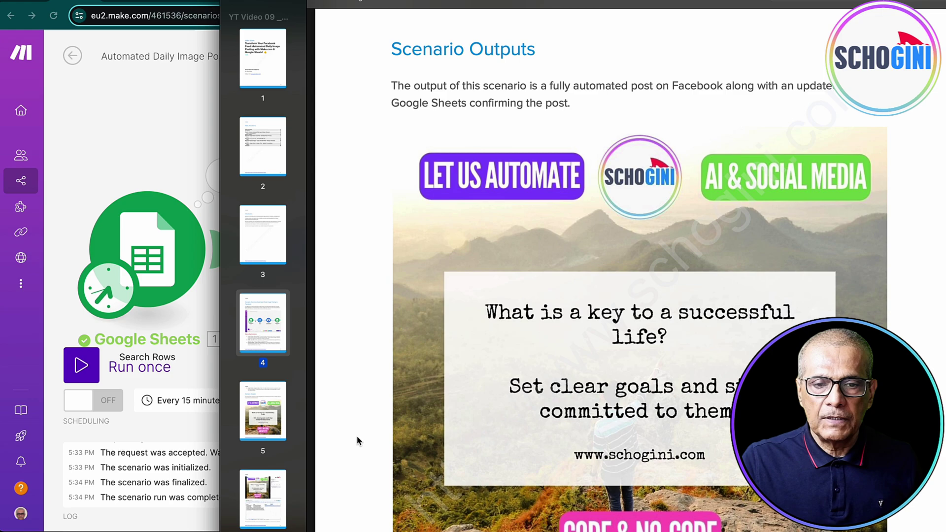
scroll(357, 442, "down", 3)
scroll(358, 441, "up", 1)
scroll(357, 442, "down", 2)
scroll(357, 441, "down", 5)
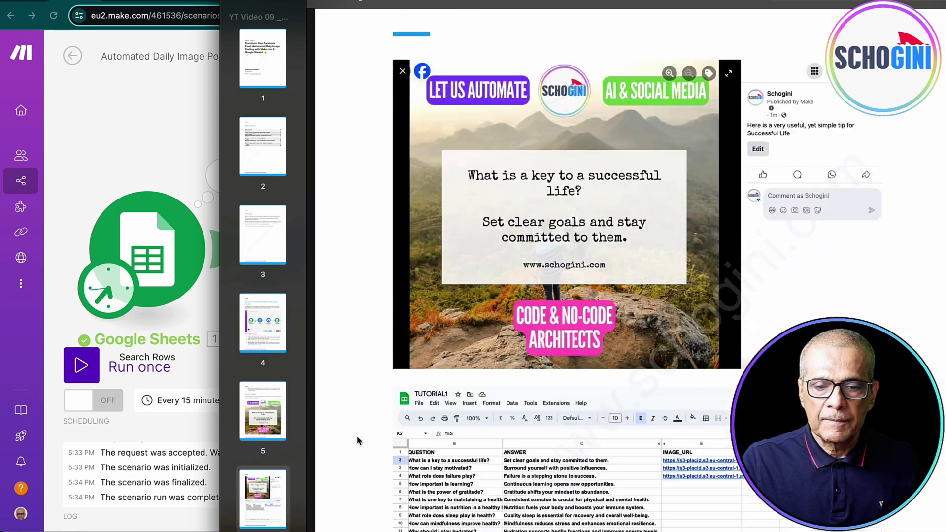
scroll(358, 441, "down", 5)
scroll(356, 442, "down", 5)
scroll(357, 441, "down", 2)
scroll(357, 441, "up", 4)
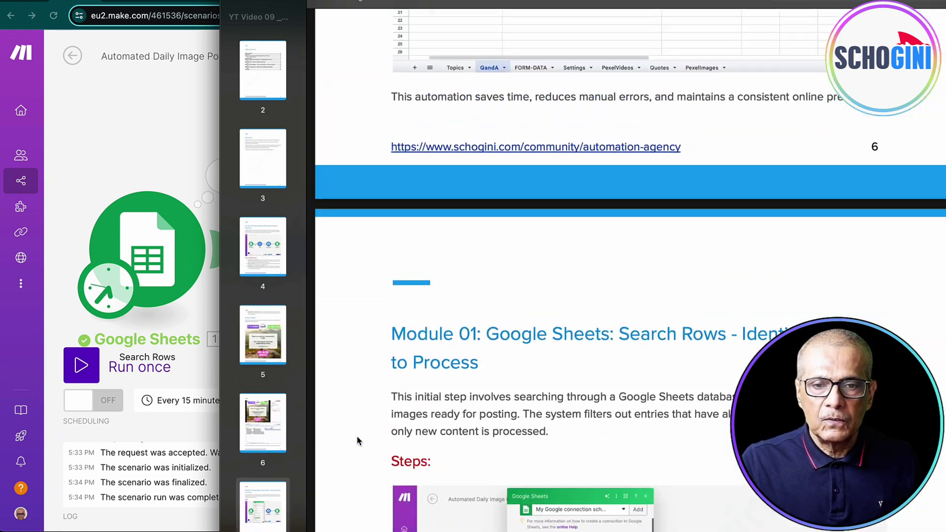
scroll(357, 441, "up", 5)
scroll(358, 441, "up", 1)
scroll(358, 442, "down", 1)
scroll(357, 441, "down", 5)
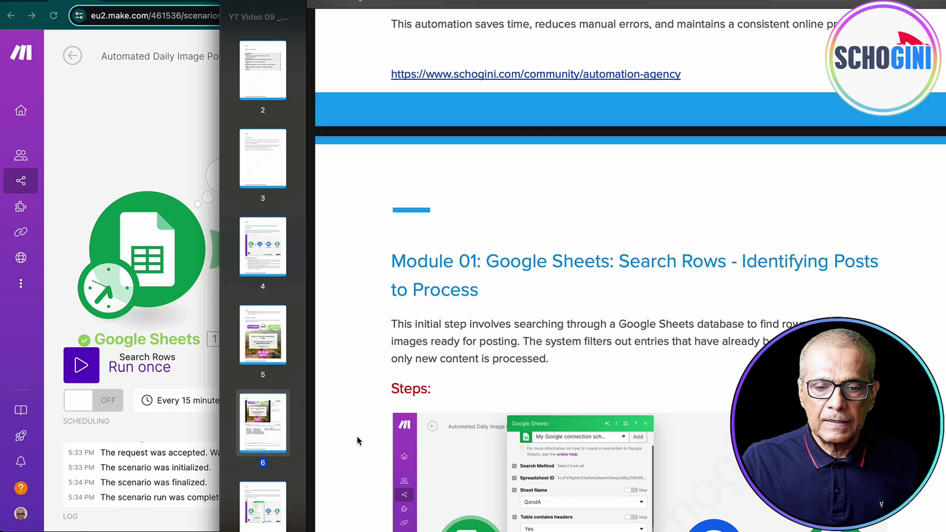
scroll(357, 441, "down", 5)
scroll(355, 441, "down", 3)
scroll(355, 442, "up", 3)
scroll(355, 441, "up", 1)
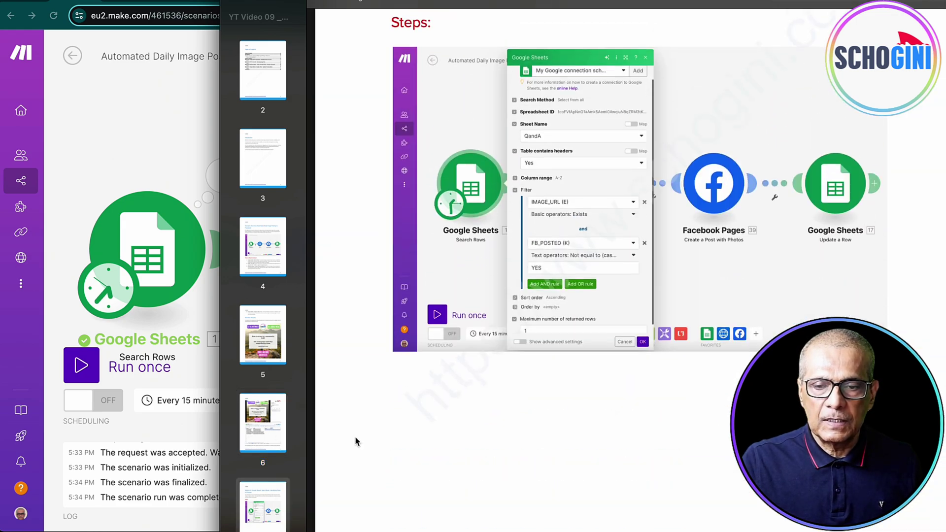
scroll(355, 441, "down", 4)
scroll(355, 441, "down", 5)
scroll(354, 441, "up", 3)
scroll(355, 442, "down", 5)
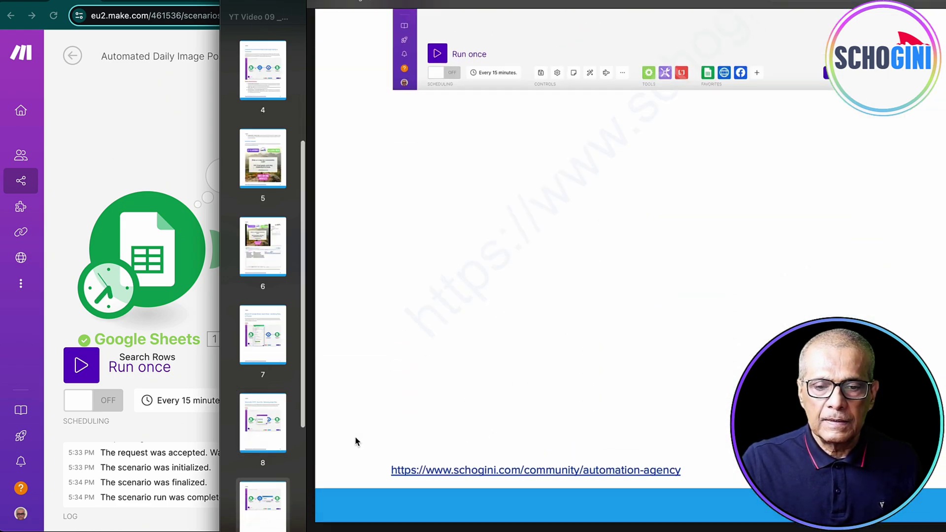
scroll(356, 441, "down", 5)
scroll(355, 442, "down", 5)
scroll(356, 442, "down", 5)
scroll(355, 442, "down", 5)
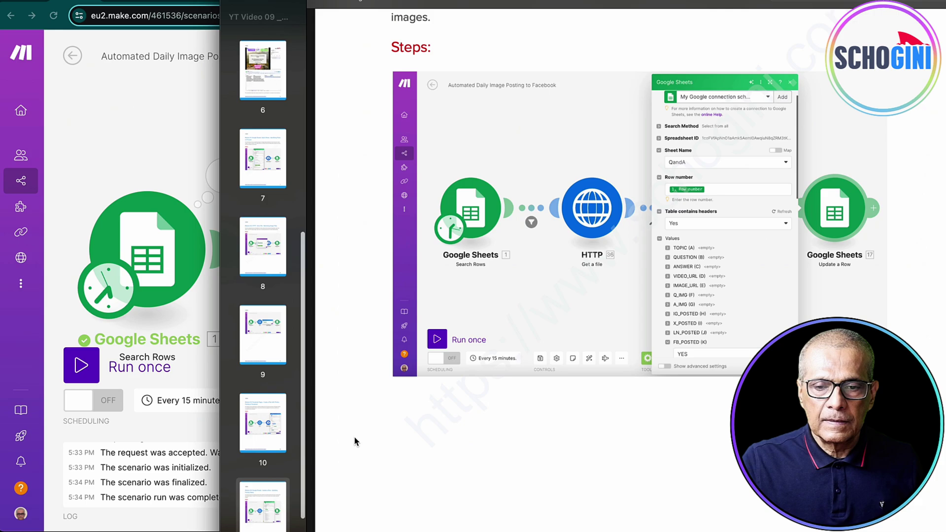
scroll(355, 442, "down", 5)
scroll(355, 441, "up", 2)
scroll(355, 442, "up", 10)
scroll(354, 441, "up", 3)
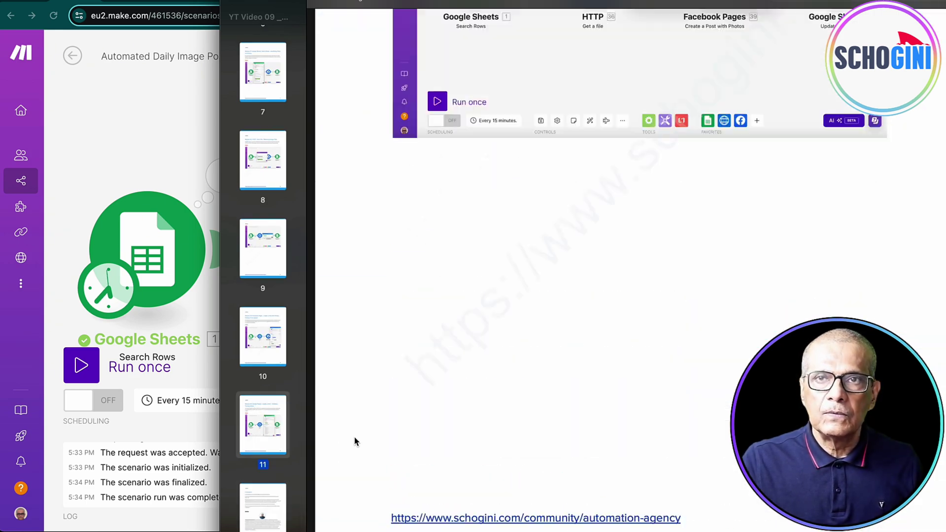
scroll(354, 440, "down", 1)
scroll(355, 437, "up", 1)
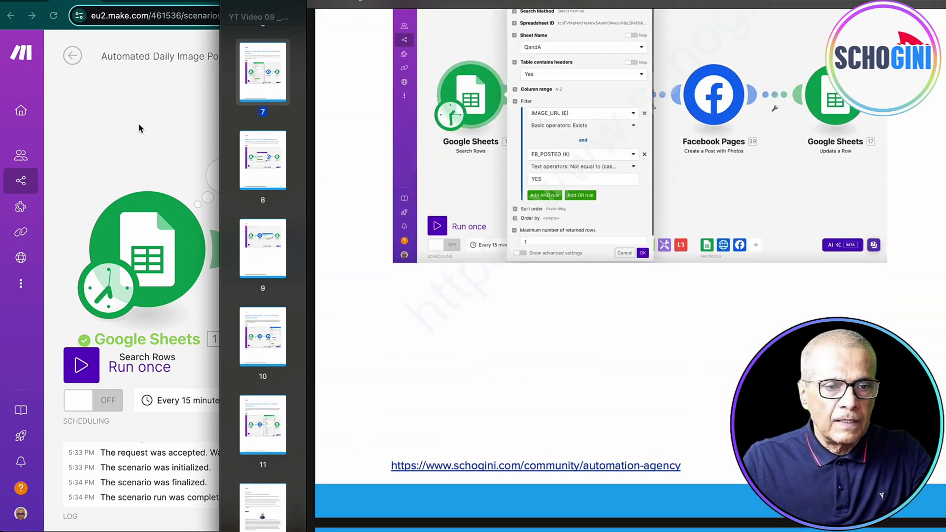
left_click(163, 133)
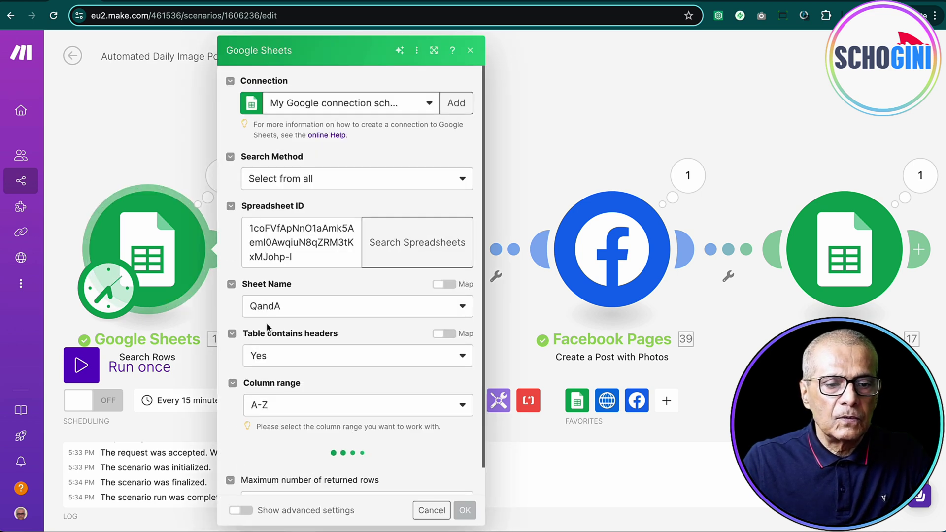
scroll(267, 323, "down", 1)
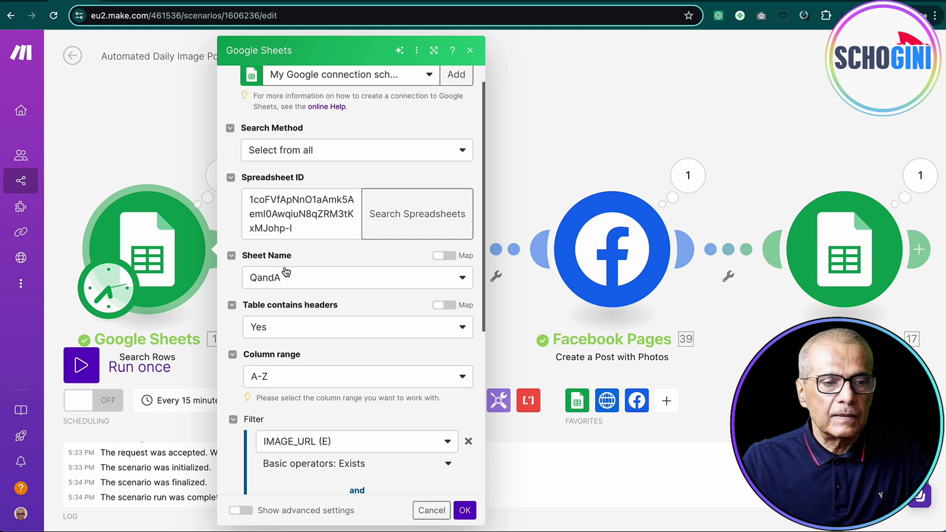
left_click(284, 270)
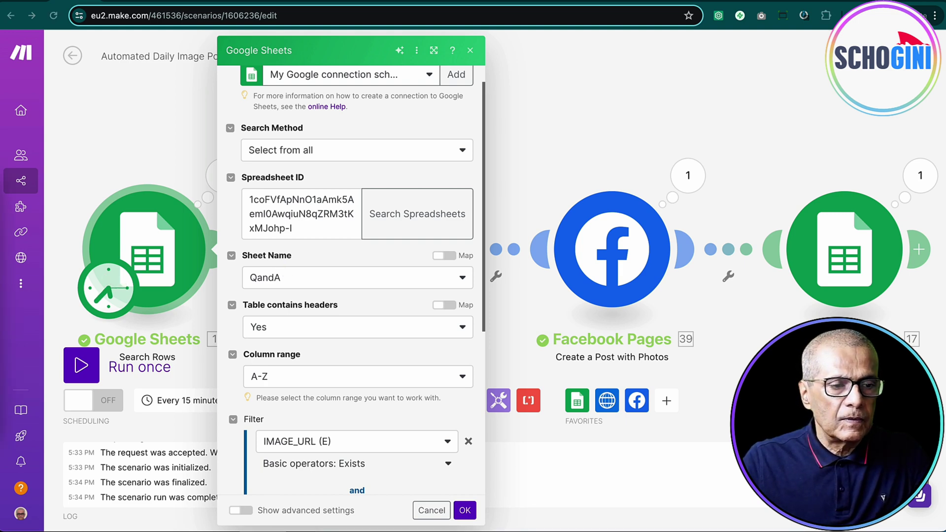
left_click_drag(224, 249, 418, 297)
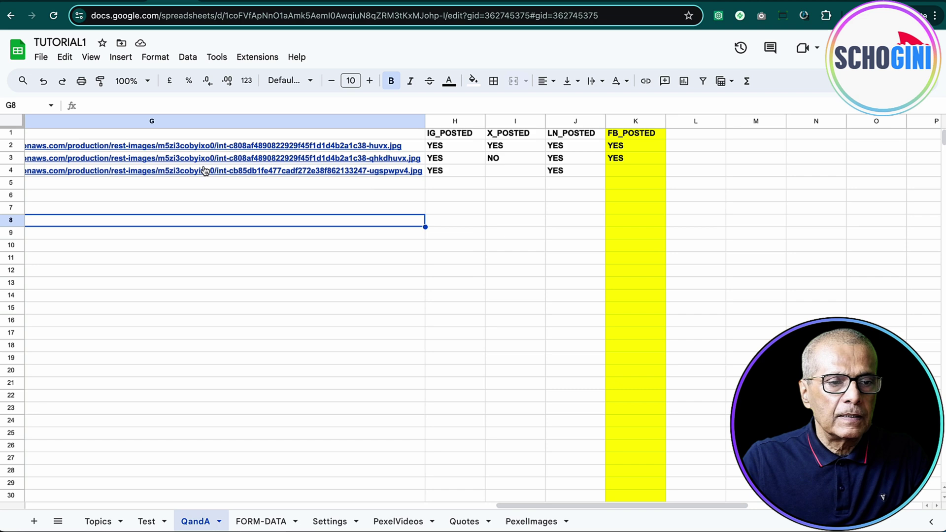
scroll(142, 137, "right", 5)
scroll(142, 137, "left", 5)
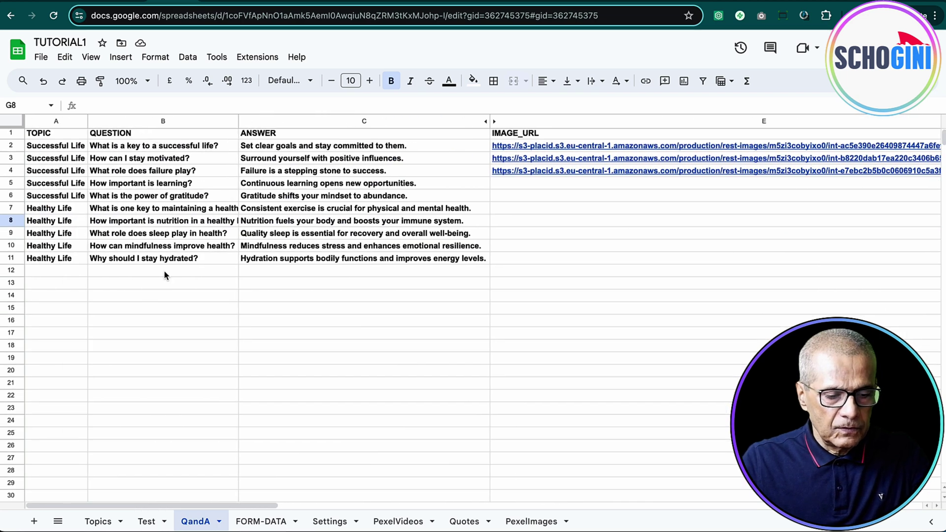
Show the QandA sheet's image URLs and the blank FB_POSTED entry for row 4.
left_click(184, 522)
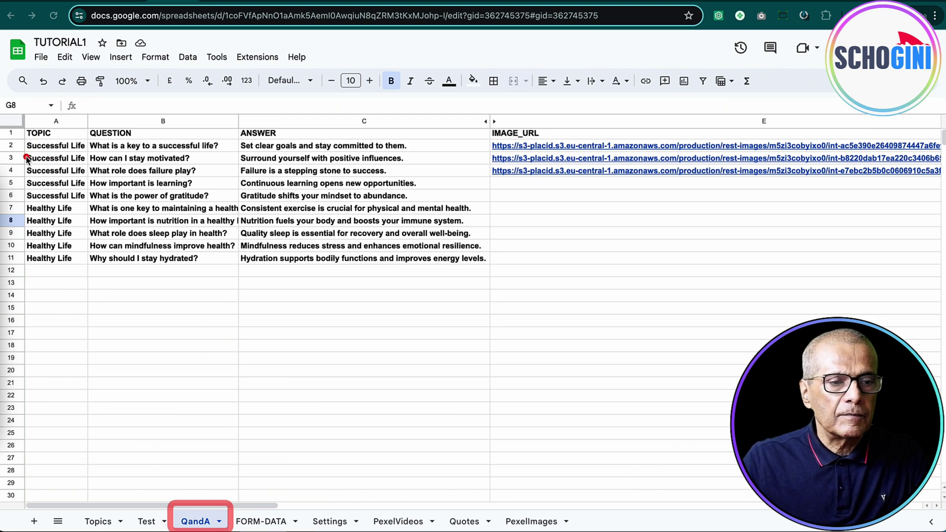
left_click_drag(25, 152, 91, 166)
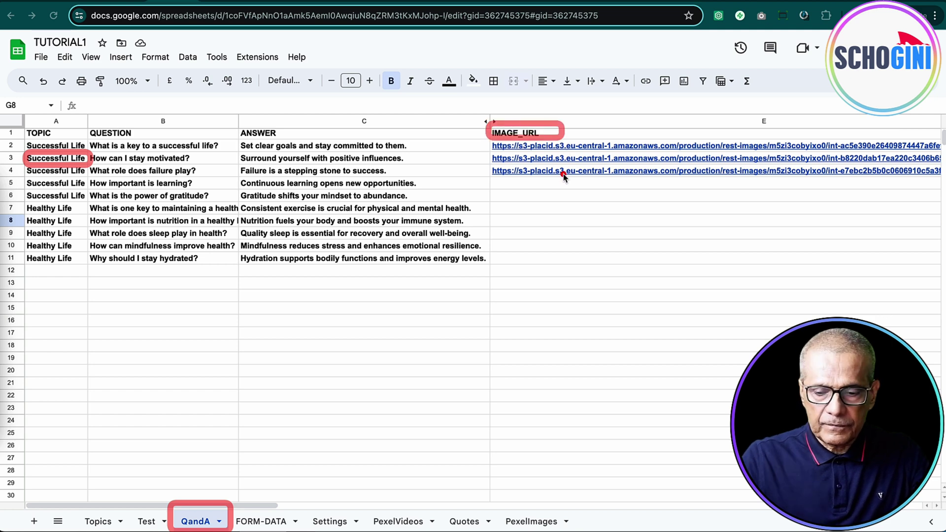
key("Escape")
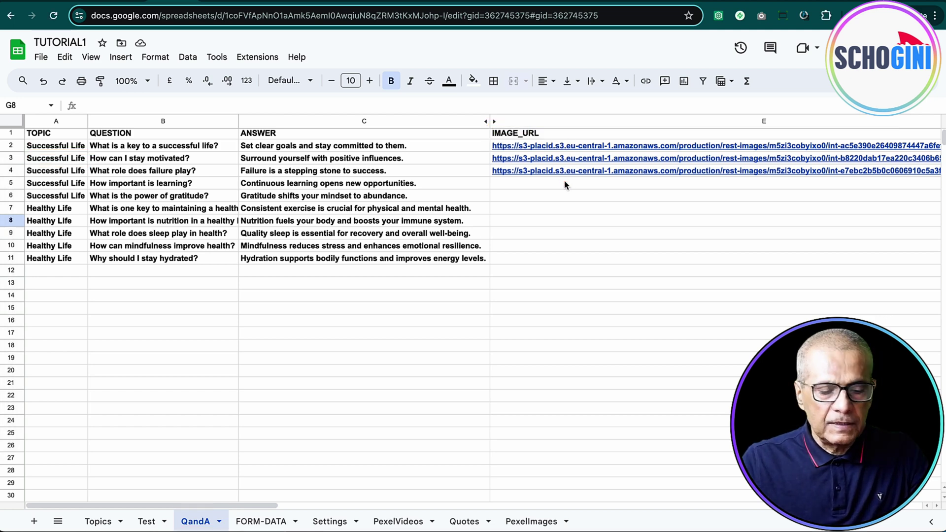
scroll(566, 187, "right", 5)
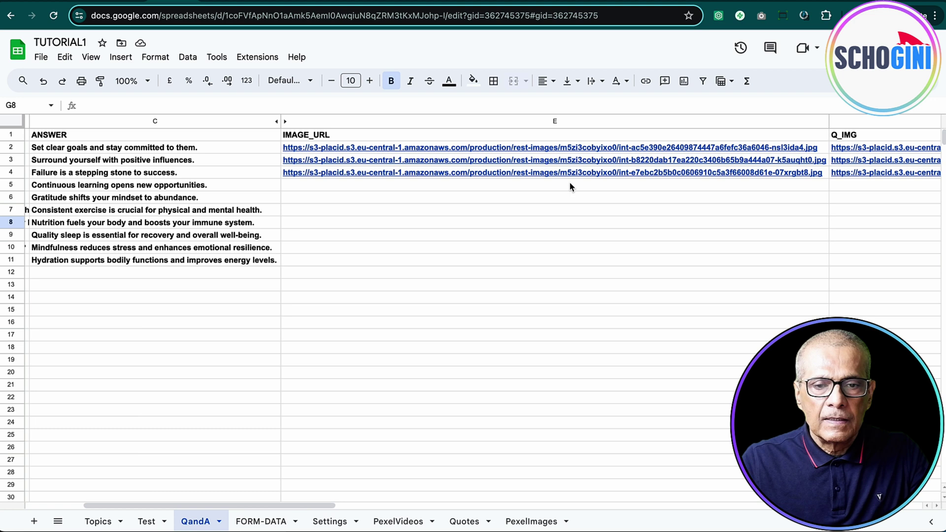
scroll(568, 187, "right", 5)
scroll(567, 187, "right", 5)
scroll(570, 186, "right", 5)
scroll(569, 187, "right", 5)
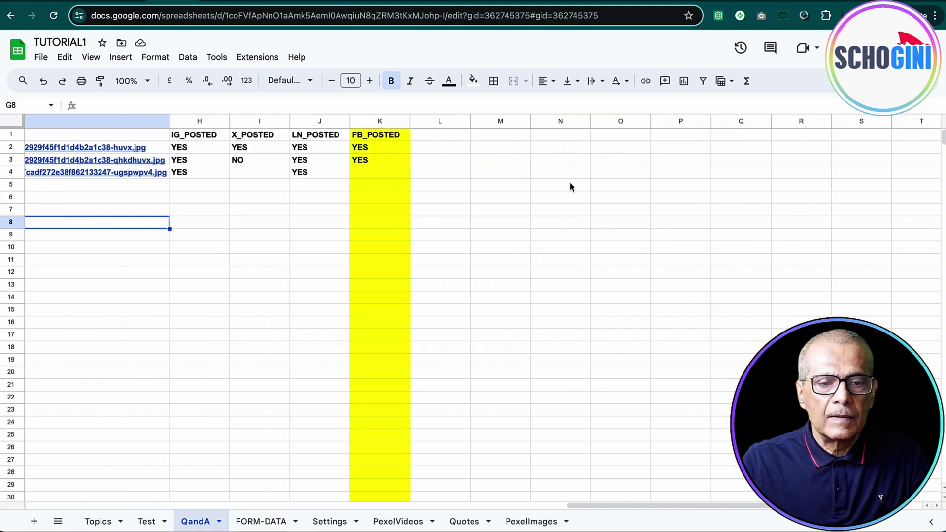
scroll(569, 187, "left", 1)
scroll(569, 187, "left", 1)
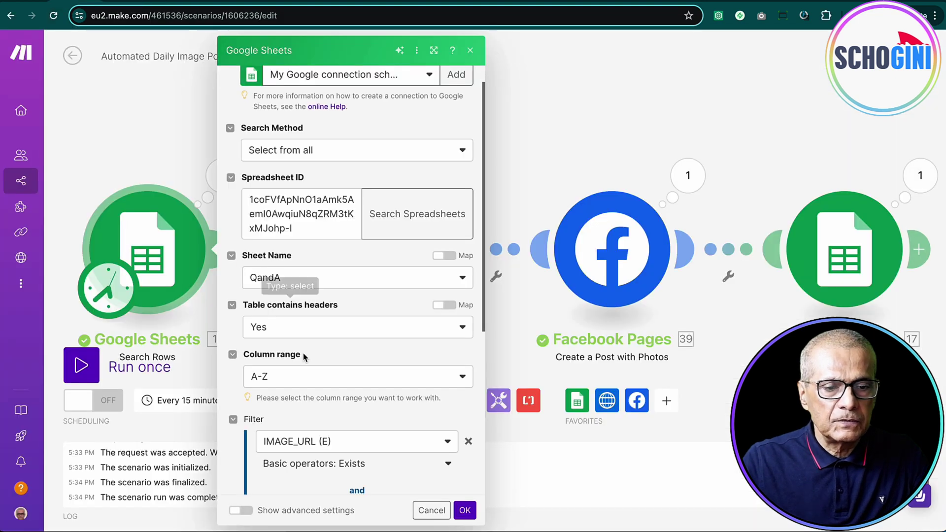
scroll(302, 362, "down", 3)
scroll(302, 362, "down", 2)
left_click_drag(232, 237, 473, 297)
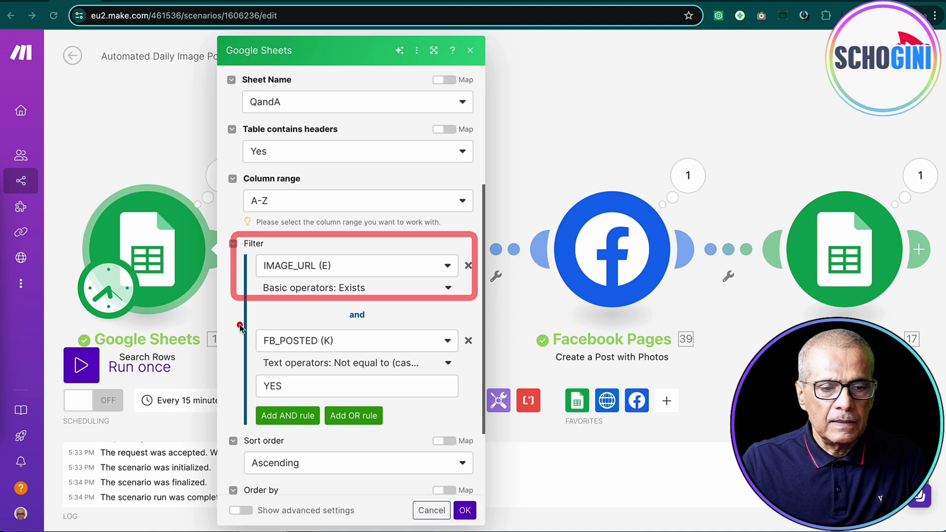
Explain the 'FB_POSTED not equal to YES' filter rule, then cancel the Search Rows dialog.
left_click_drag(286, 346, 472, 407)
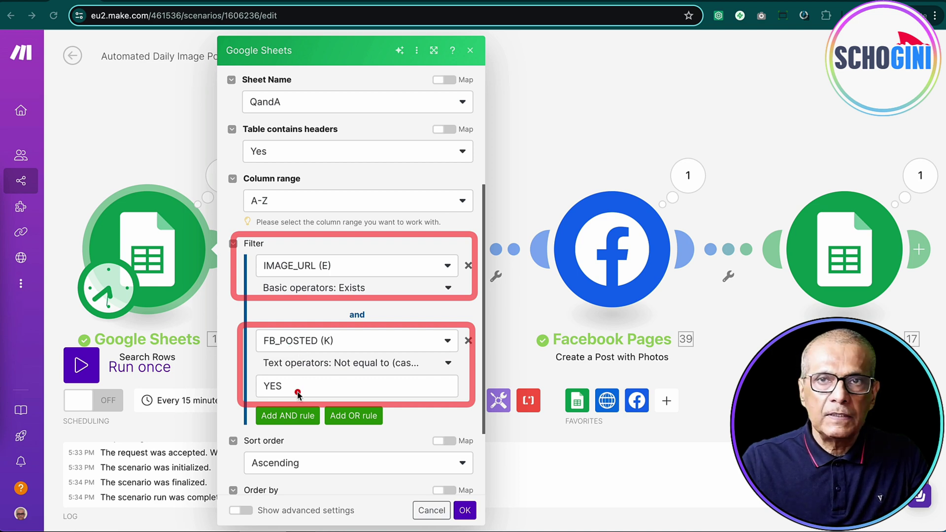
key("Escape")
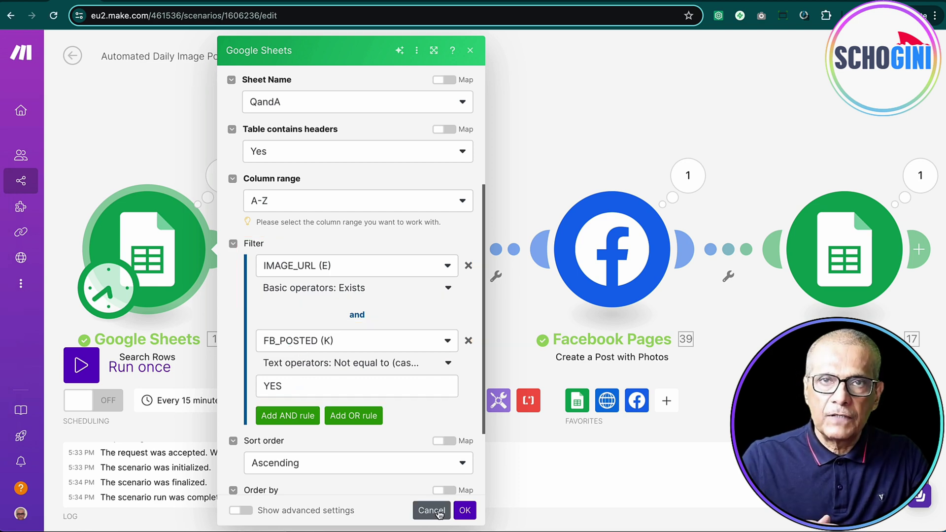
left_click(431, 511)
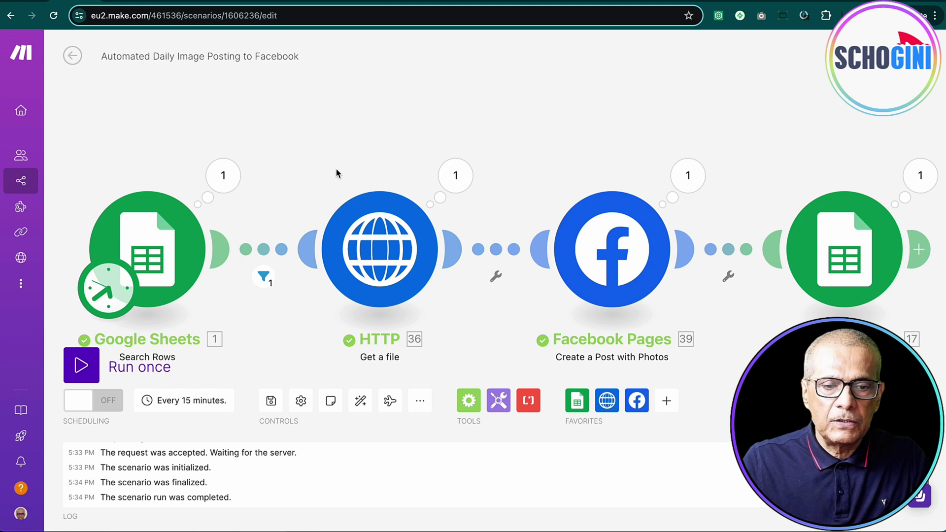
left_click(383, 251)
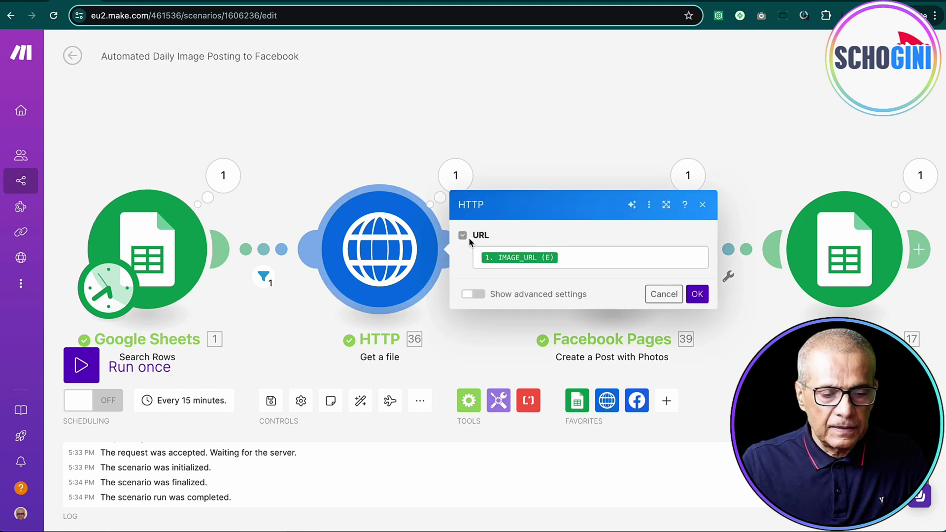
left_click_drag(467, 244, 581, 273)
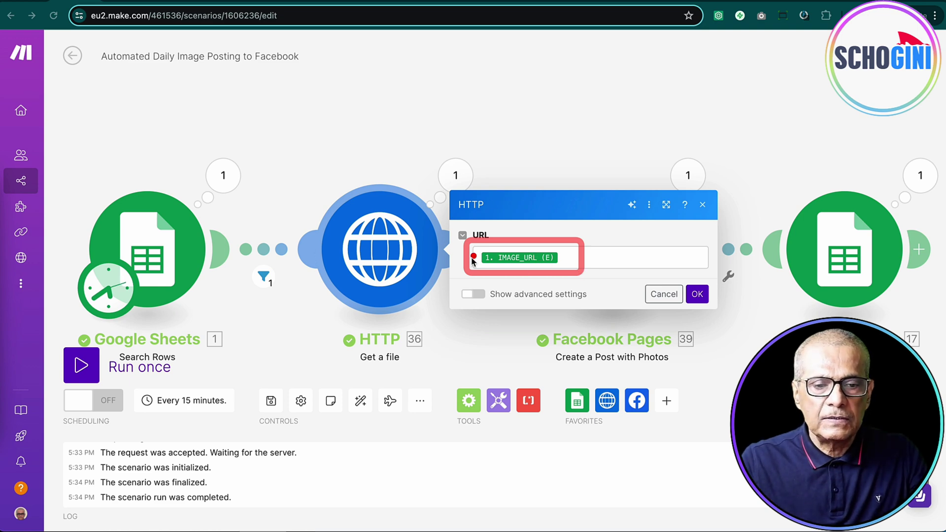
left_click_drag(334, 335, 453, 375)
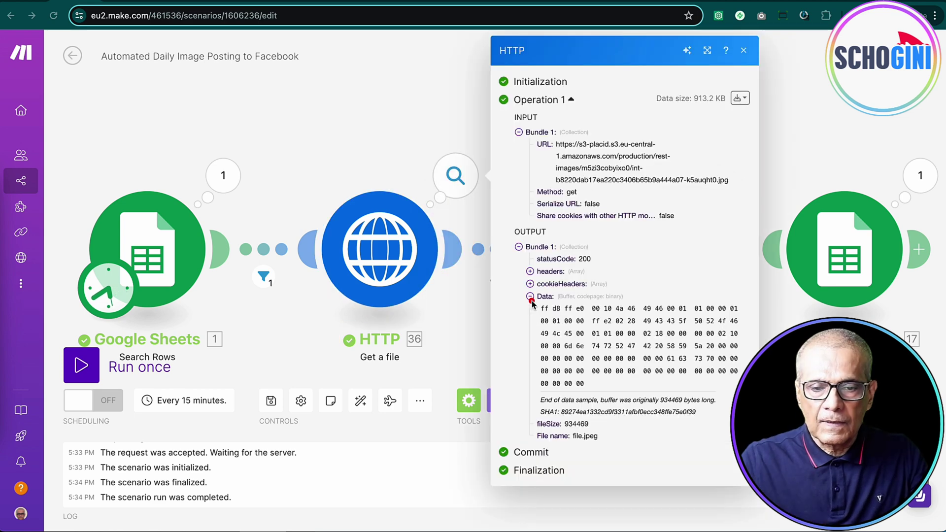
left_click_drag(521, 291, 749, 391)
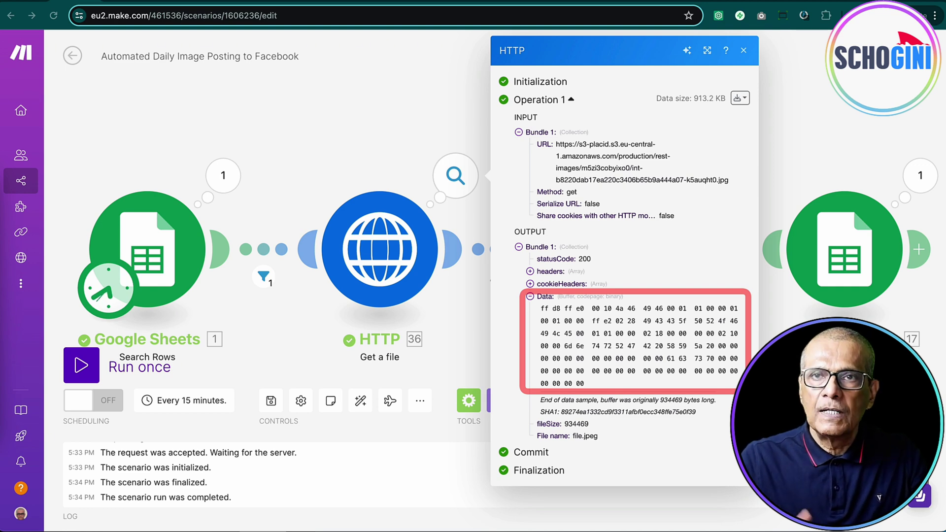
key("Escape")
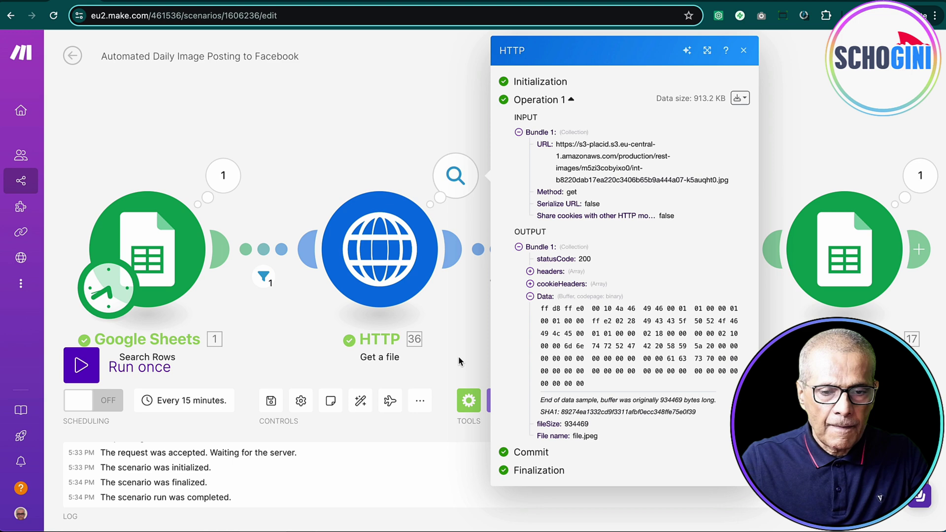
left_click(462, 208)
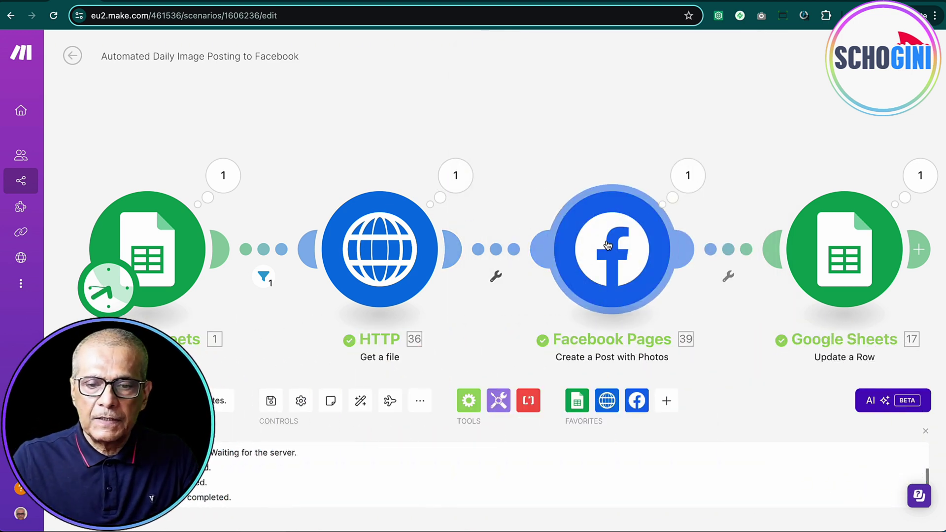
Review the Create a Post with Photos panel: HTTP file as photo, topic-based caption.
left_click(610, 251)
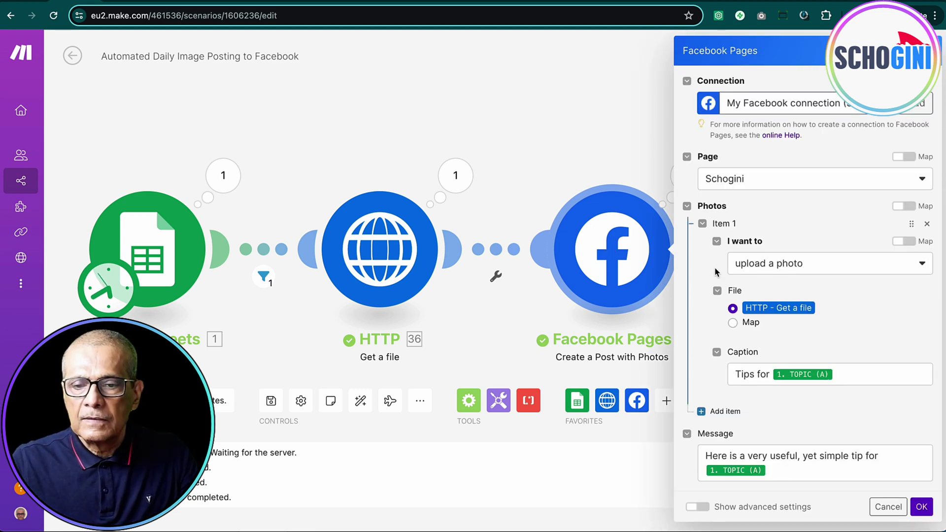
mouse_move(686, 197)
left_mouse_down()
mouse_move(819, 311)
mouse_move(941, 355)
left_mouse_up()
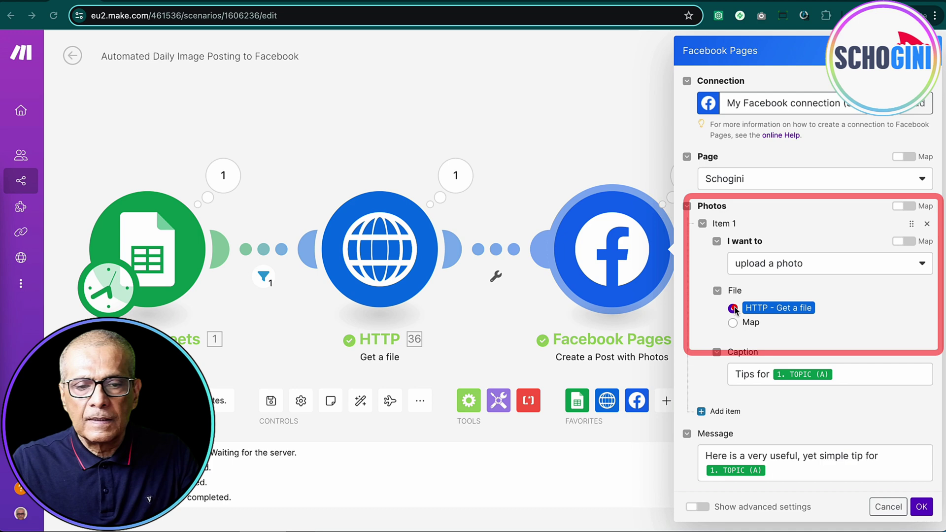
left_click_drag(733, 308, 472, 244)
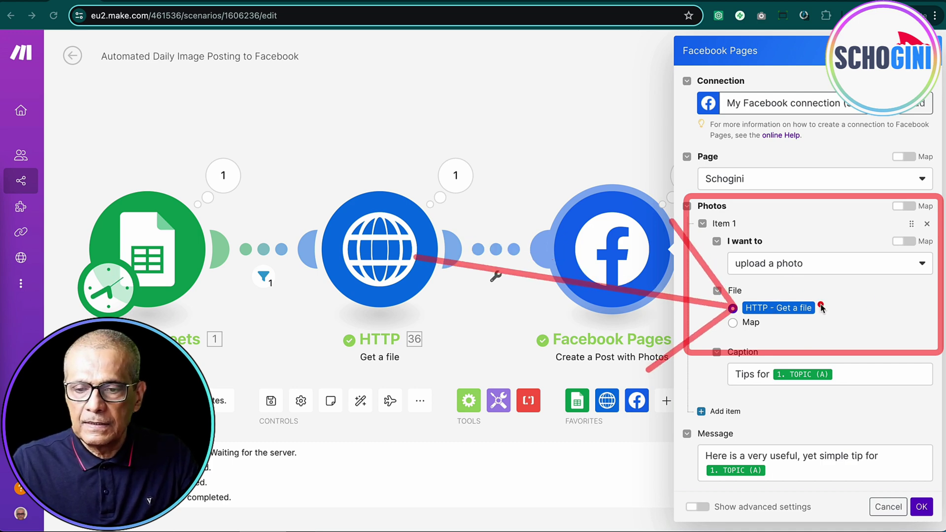
key("Escape")
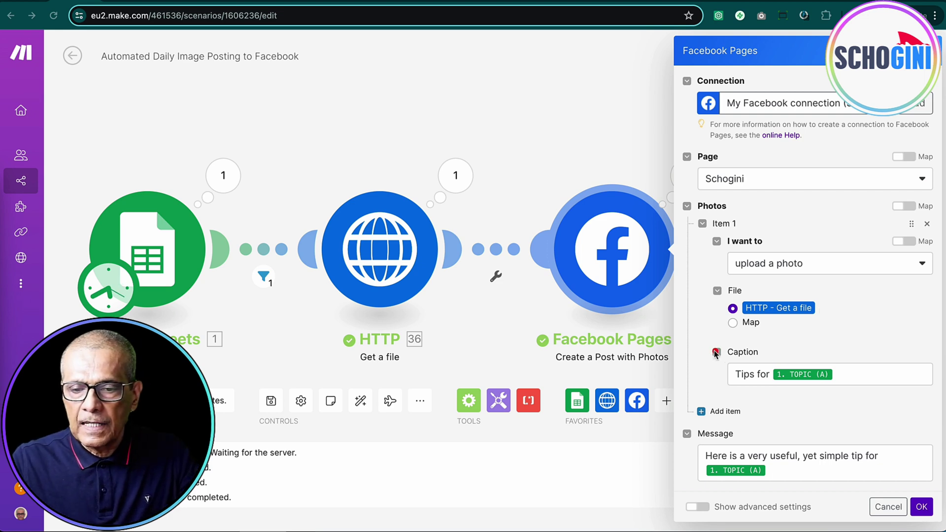
left_click_drag(706, 346, 942, 399)
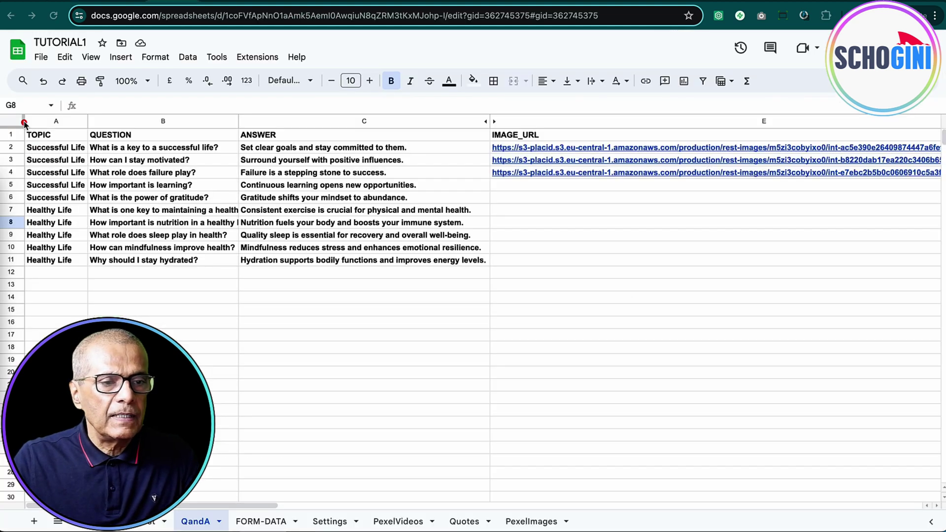
left_click_drag(22, 123, 90, 273)
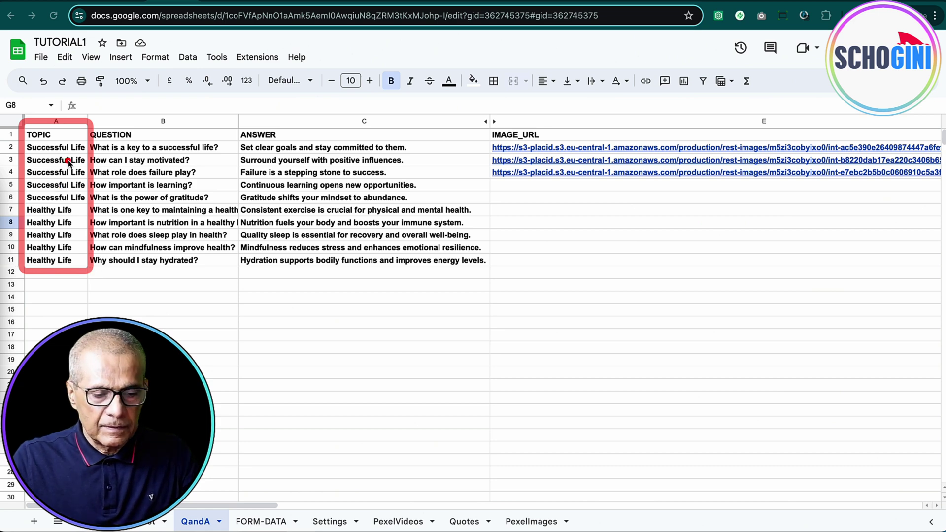
key("Escape")
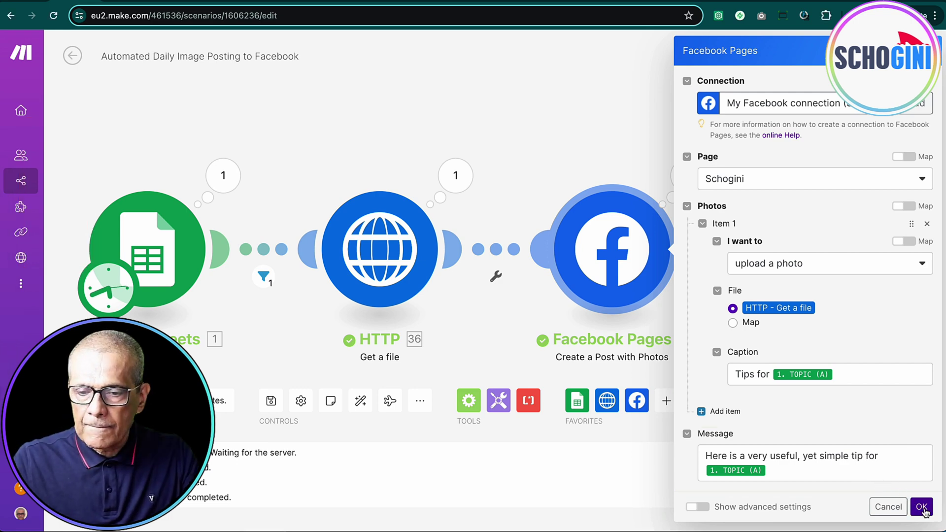
Accept the Create a Post with Photos settings with OK, back to the four-module scenario.
left_click(922, 507)
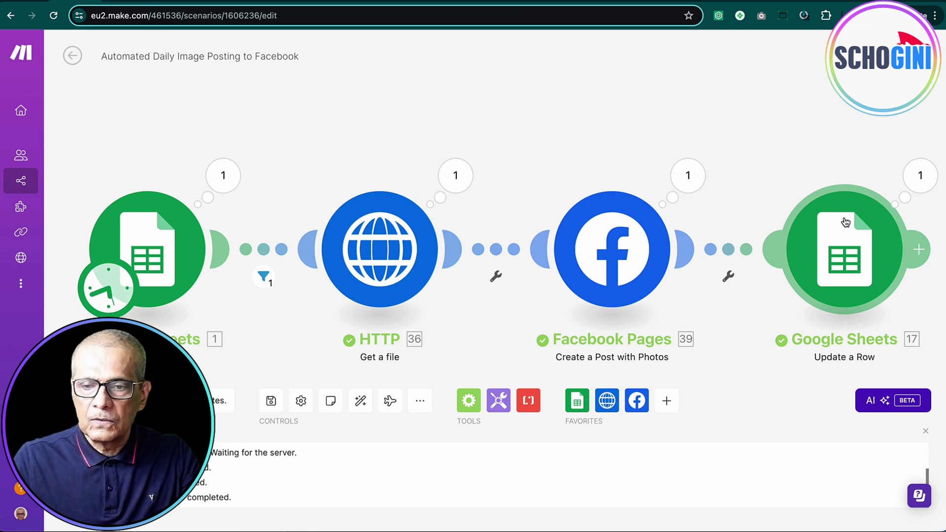
left_click(846, 222)
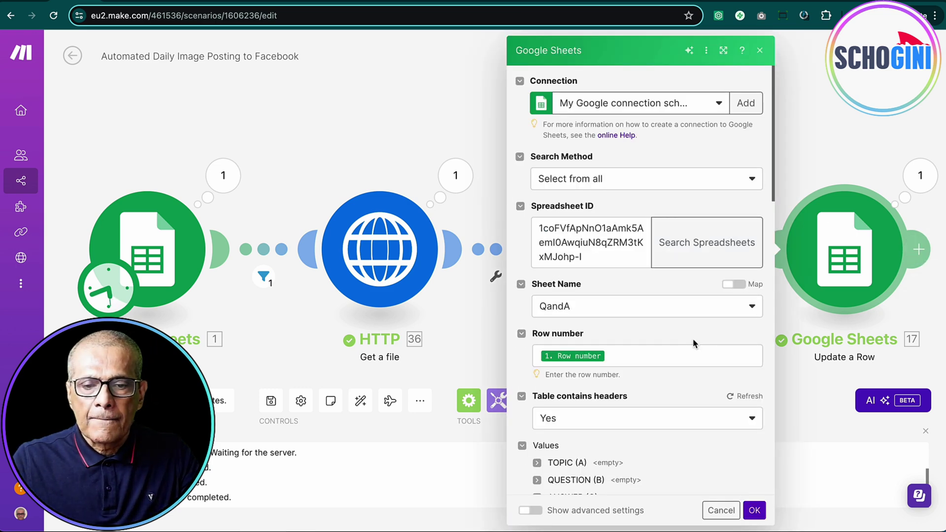
scroll(693, 339, "down", 4)
scroll(692, 339, "down", 1)
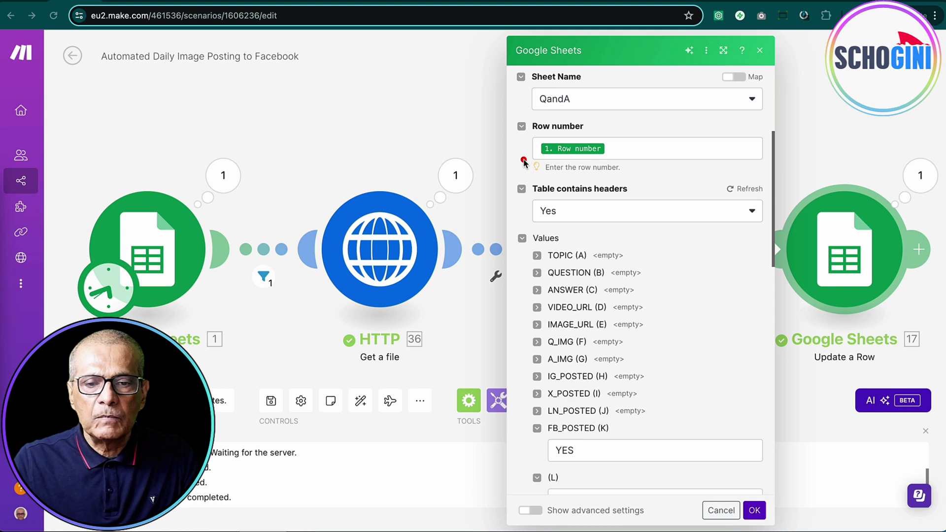
left_click_drag(536, 147, 234, 182)
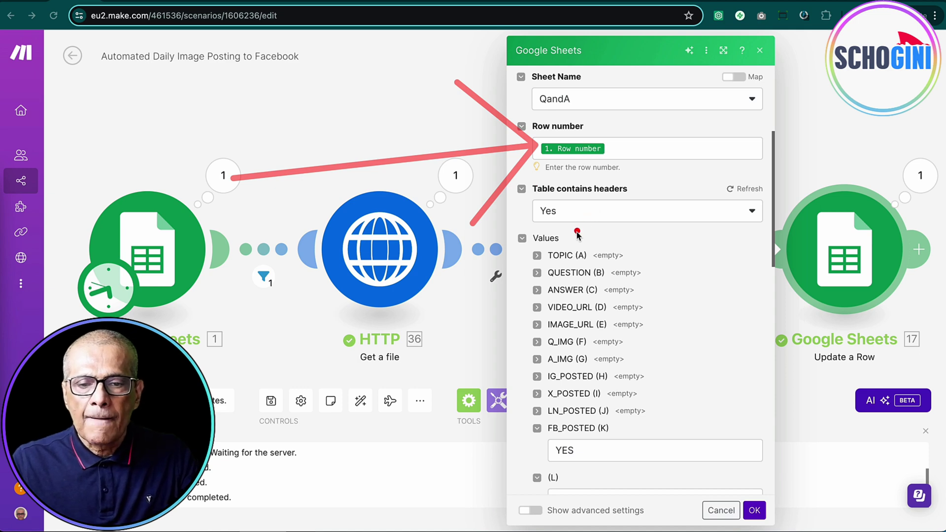
key("Escape")
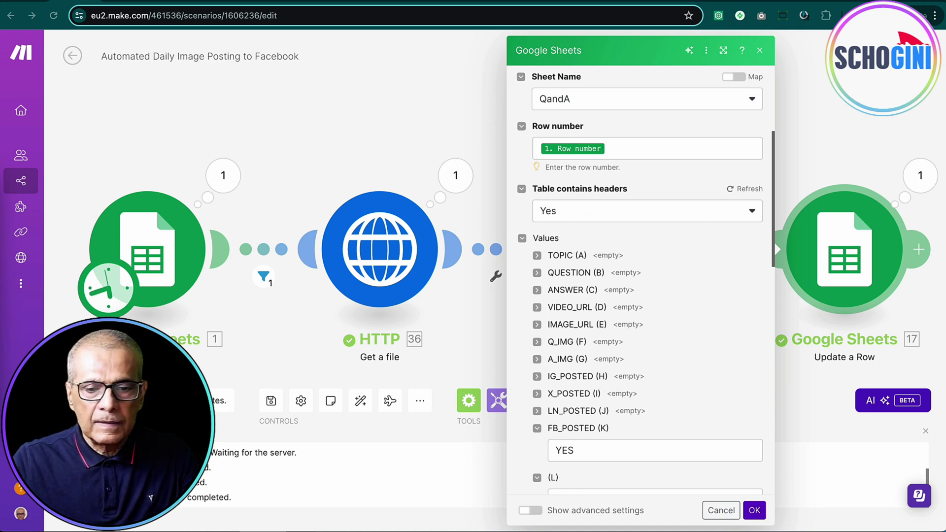
left_click_drag(523, 419, 769, 470)
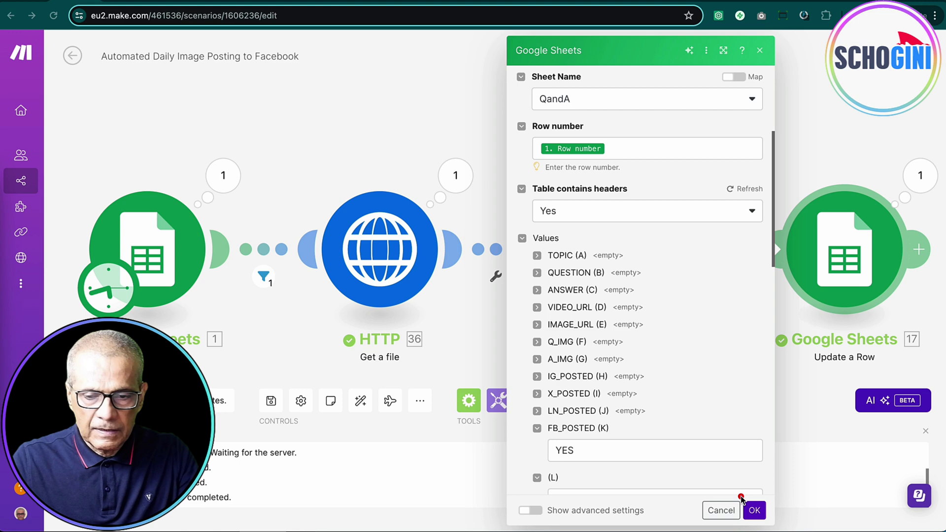
left_click(754, 510)
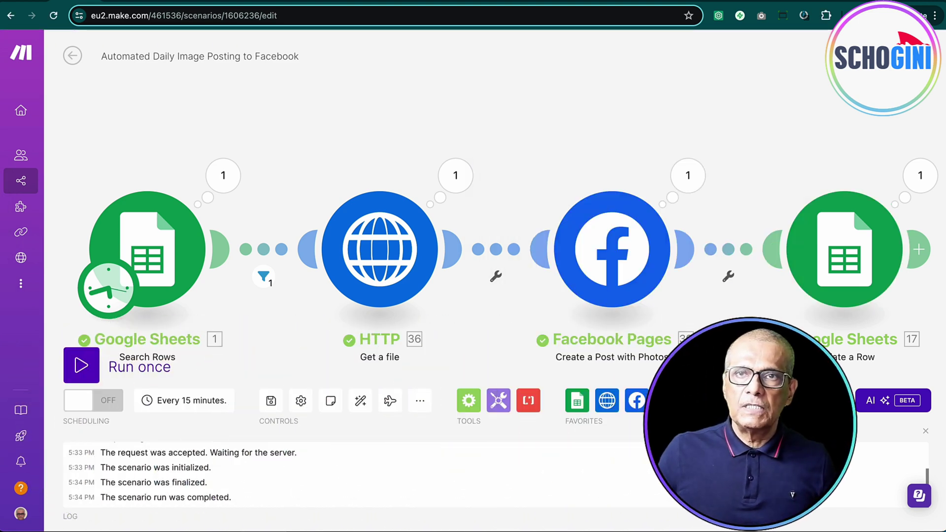